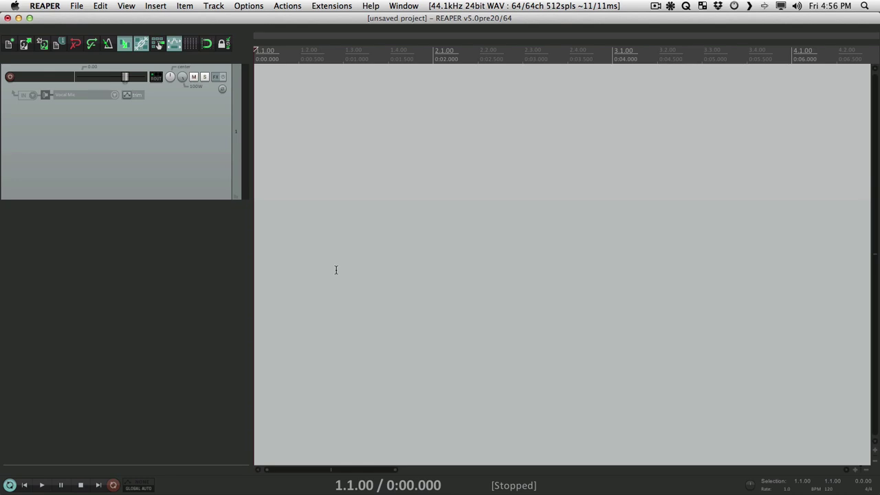
Step: Check the automatic fade-in/fade-out setting for new items in the Media Item Defaults preferences and close them
{"action": "left_click", "coordinate": [249, 7]}
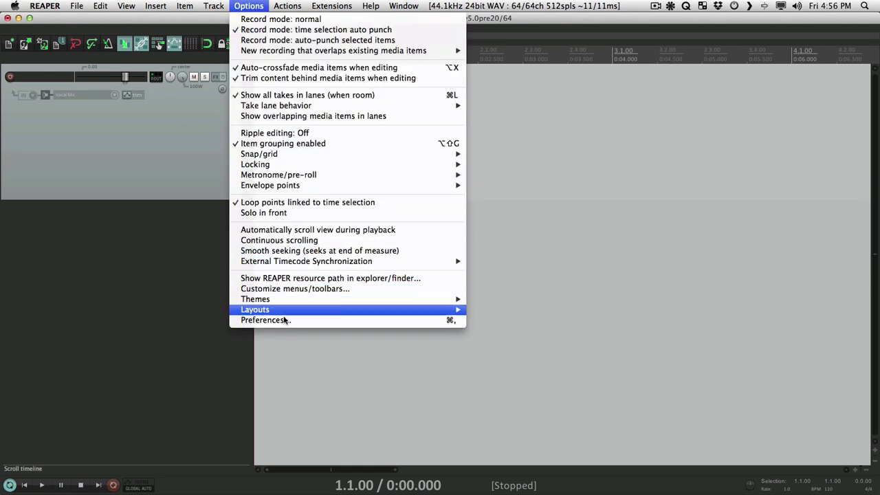
{"action": "left_click", "coordinate": [275, 319]}
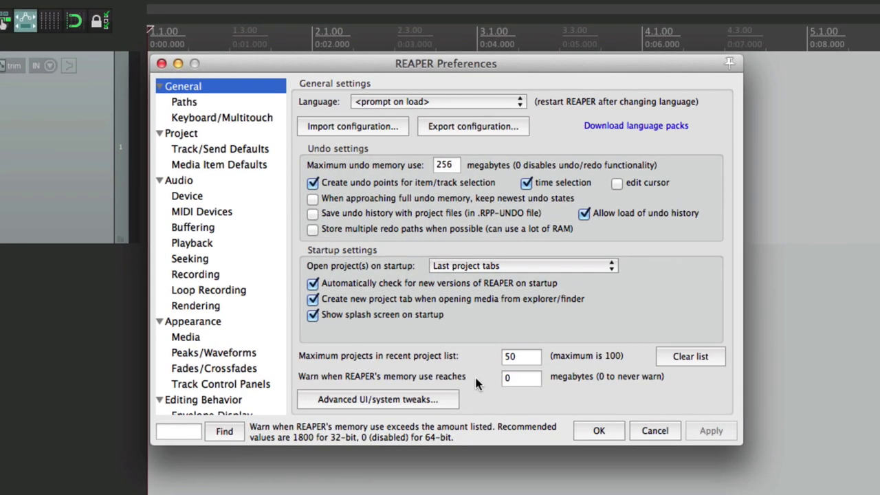
{"action": "left_click", "coordinate": [251, 168]}
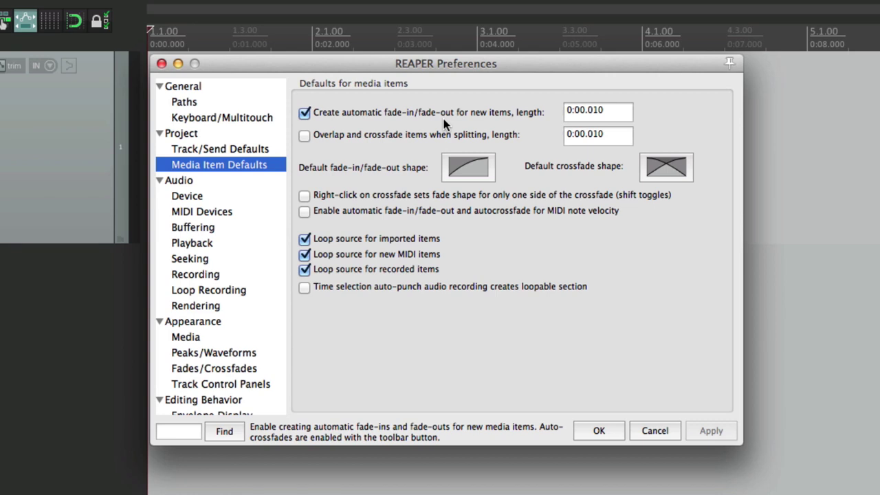
{"action": "left_click", "coordinate": [594, 426]}
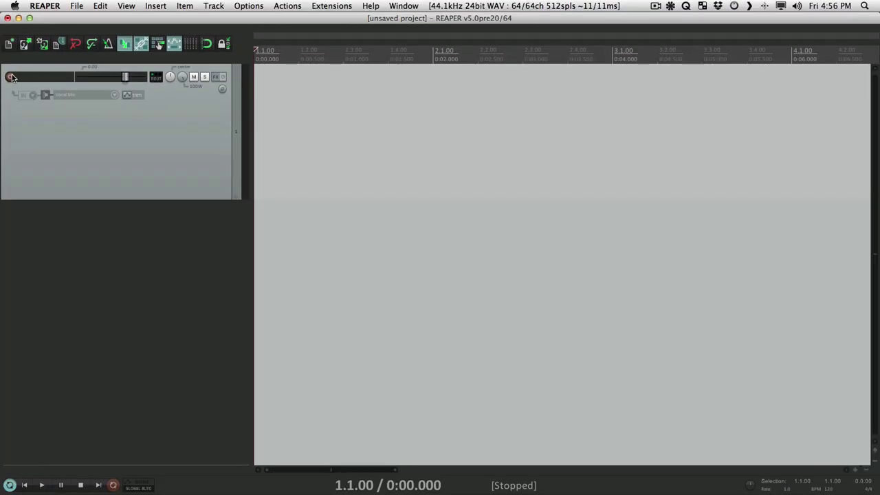
Step: Arm the Vocal Mic track and record a short clip starting at about 0:01.055
{"action": "left_click", "coordinate": [10, 76]}
{"action": "left_click", "coordinate": [348, 111]}
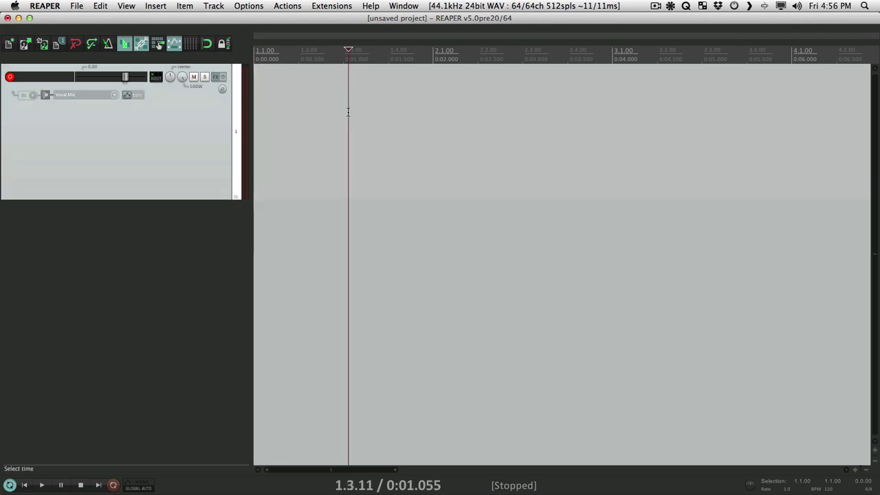
{"action": "key", "text": "super+r"}
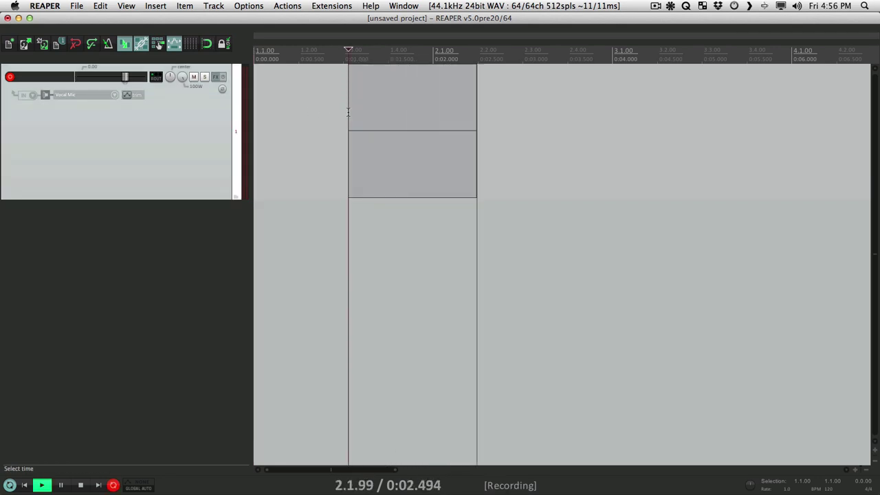
{"action": "key", "text": "space"}
{"action": "left_click", "coordinate": [328, 110]}
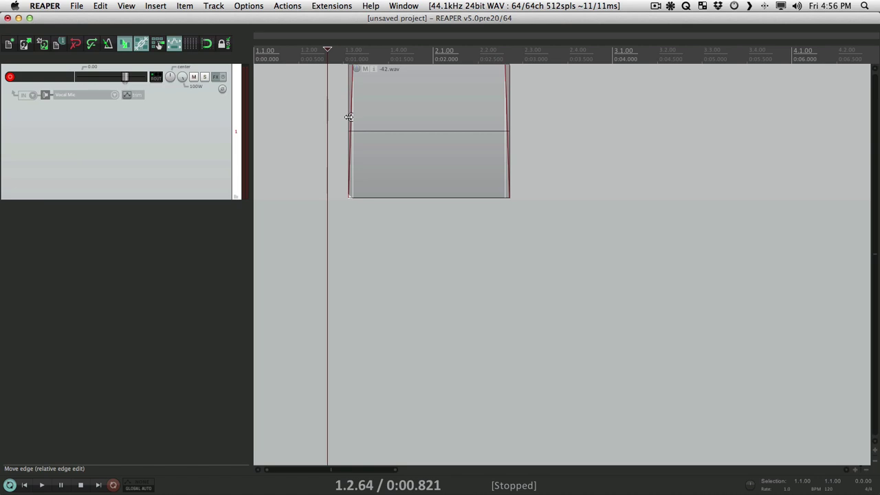
Step: Record a second short clip on the same track, a little after the end of the first one
{"action": "scroll", "coordinate": [353, 109], "scroll_direction": "up", "scroll_amount": 3}
{"action": "scroll", "coordinate": [340, 118], "scroll_direction": "down", "scroll_amount": 1}
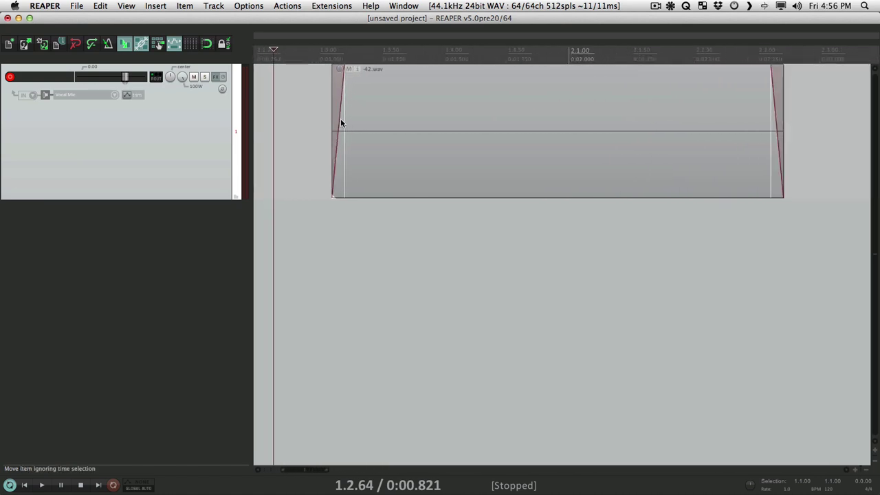
{"action": "scroll", "coordinate": [341, 118], "scroll_direction": "right", "scroll_amount": 5}
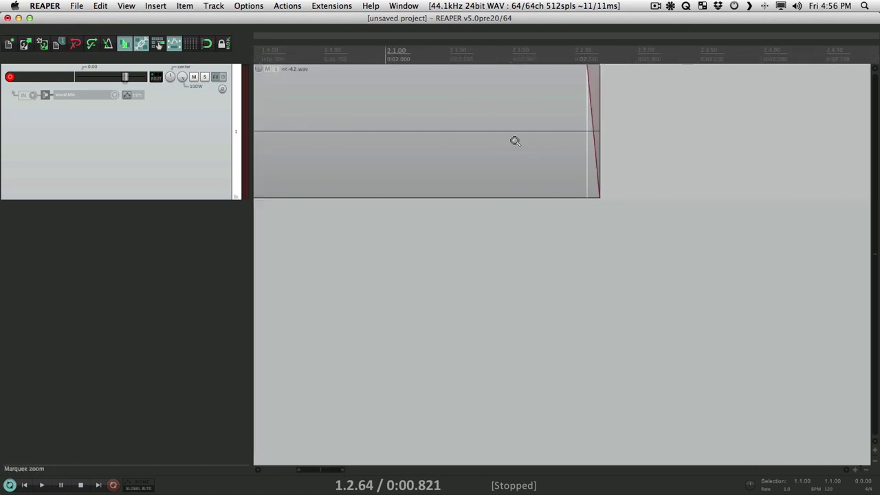
{"action": "scroll", "coordinate": [515, 141], "scroll_direction": "down", "scroll_amount": 3}
{"action": "left_click", "coordinate": [469, 115]}
{"action": "key", "text": "super+r"}
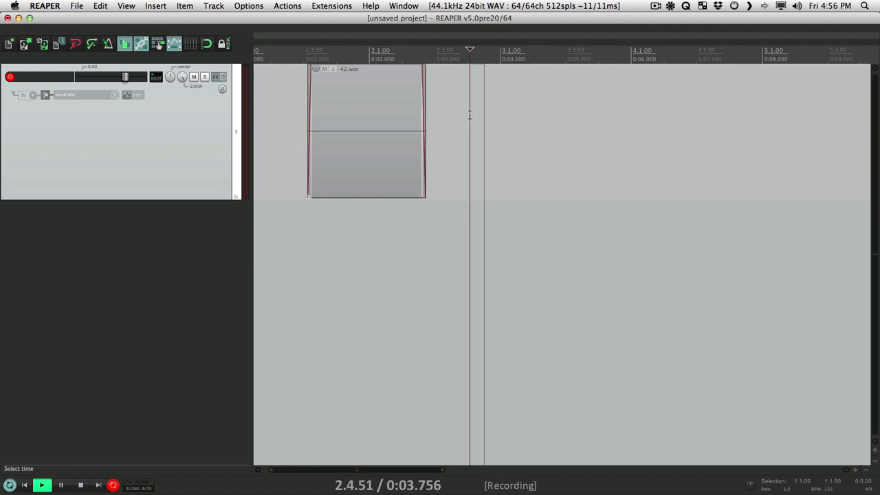
{"action": "key", "text": "space"}
{"action": "left_click", "coordinate": [467, 115]}
Step: Examine the automatic fades at the start and end of the recorded clips
{"action": "scroll", "coordinate": [467, 113], "scroll_direction": "up", "scroll_amount": 5}
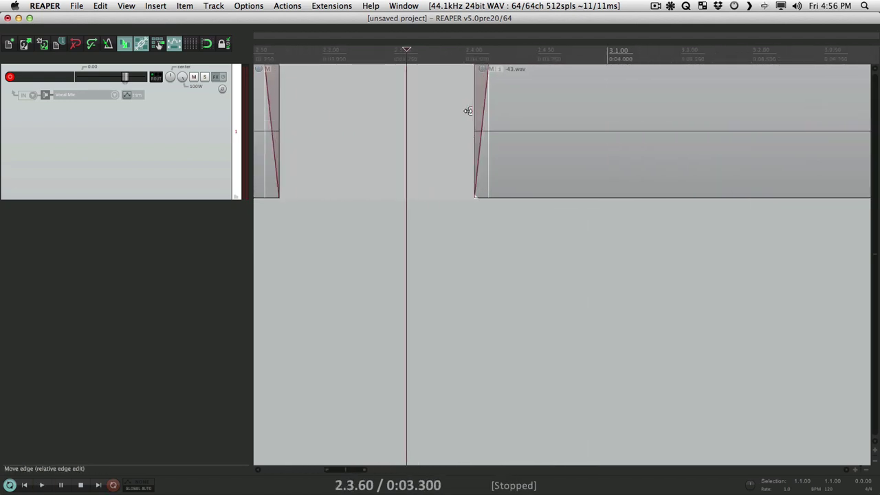
{"action": "scroll", "coordinate": [467, 110], "scroll_direction": "down", "scroll_amount": 3}
{"action": "scroll", "coordinate": [486, 112], "scroll_direction": "right", "scroll_amount": 2}
{"action": "scroll", "coordinate": [595, 117], "scroll_direction": "up", "scroll_amount": 5}
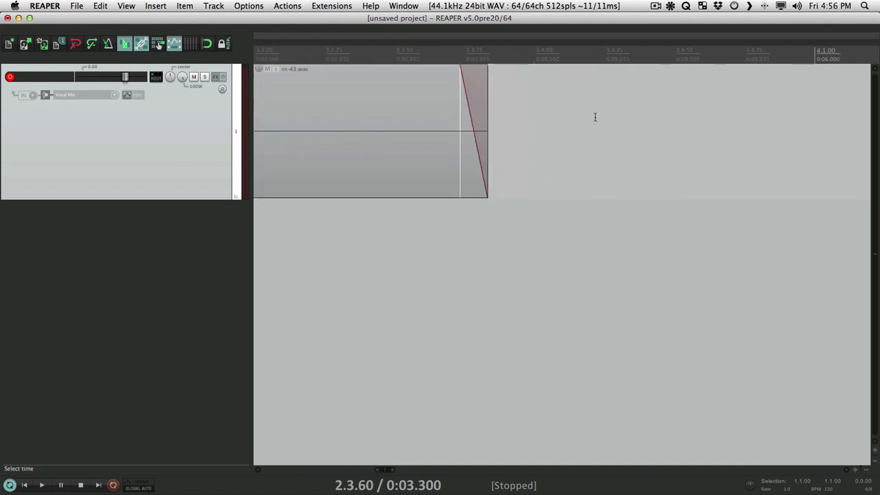
{"action": "scroll", "coordinate": [595, 117], "scroll_direction": "down", "scroll_amount": 8}
{"action": "scroll", "coordinate": [466, 103], "scroll_direction": "up", "scroll_amount": 5}
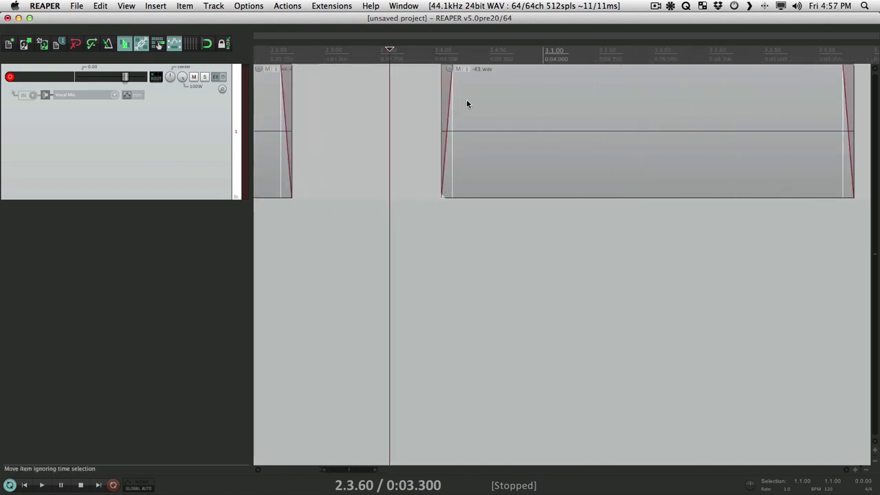
{"action": "scroll", "coordinate": [451, 108], "scroll_direction": "right", "scroll_amount": 4}
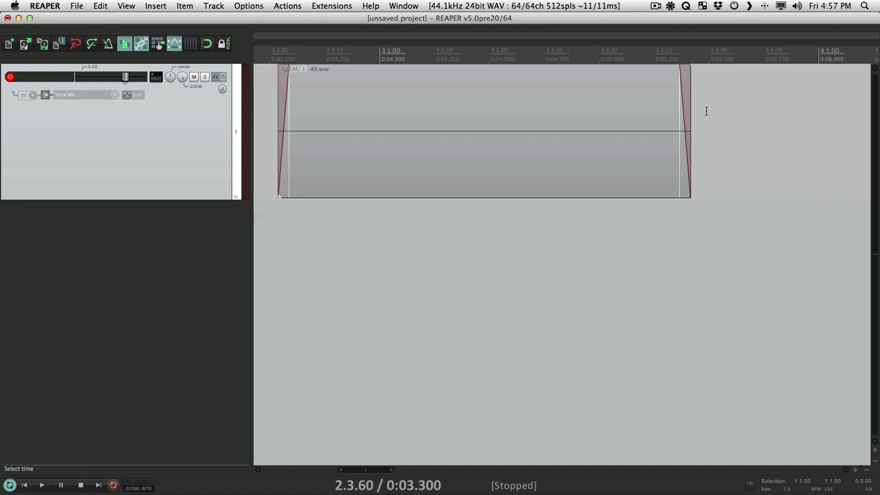
{"action": "scroll", "coordinate": [466, 106], "scroll_direction": "down", "scroll_amount": 5}
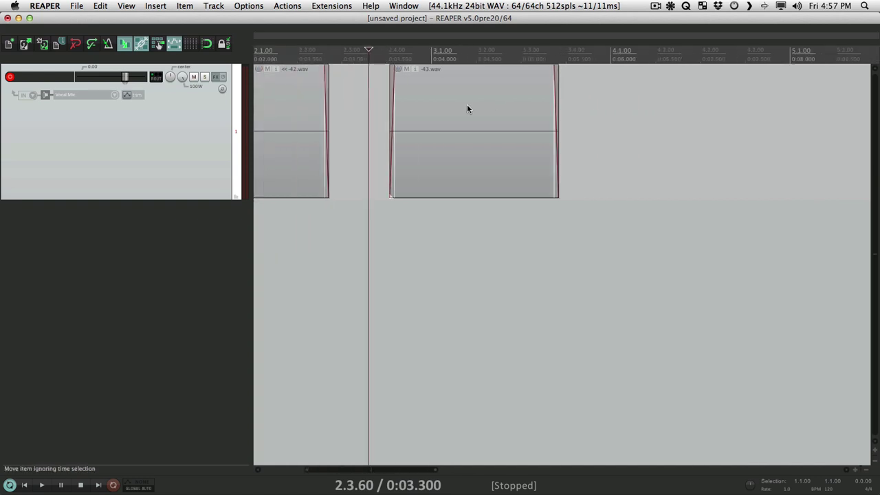
{"action": "scroll", "coordinate": [387, 107], "scroll_direction": "left", "scroll_amount": 3}
{"action": "scroll", "coordinate": [387, 107], "scroll_direction": "down", "scroll_amount": 2}
{"action": "left_click", "coordinate": [287, 110]}
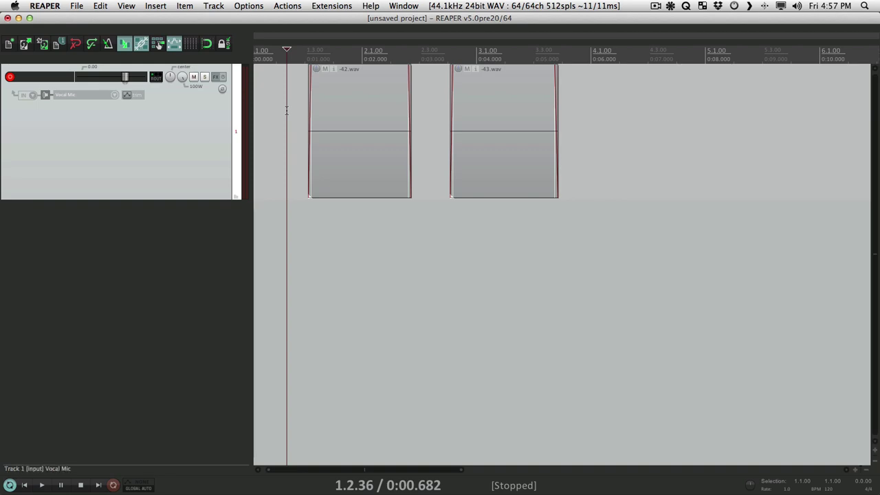
Step: Disable automatic fade-in/fade-out for new items in the preferences and record a short clip starting at 0:02.037
{"action": "key", "text": "super+comma"}
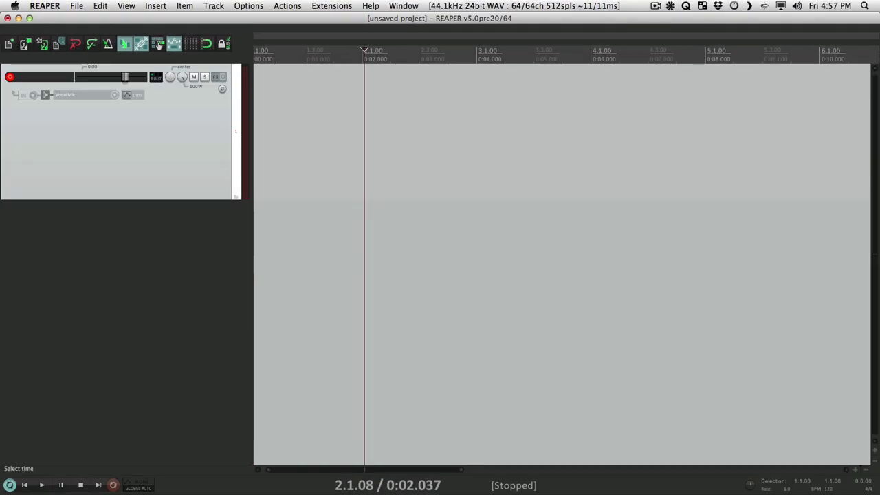
{"action": "key", "text": "super+r"}
{"action": "key", "text": "space"}
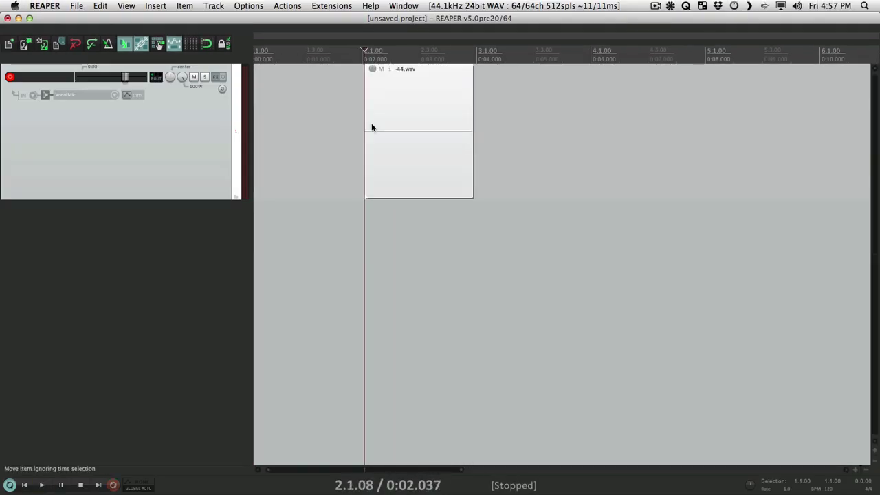
Step: Examine the start and end edges of the new clip for fades
{"action": "scroll", "coordinate": [354, 123], "scroll_direction": "up", "scroll_amount": 5}
{"action": "left_click", "coordinate": [381, 117]}
{"action": "scroll", "coordinate": [473, 110], "scroll_direction": "up", "scroll_amount": 4}
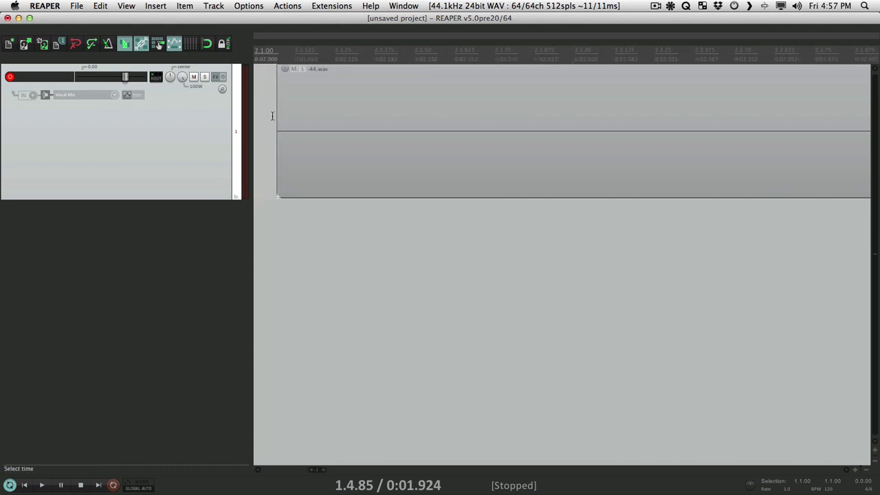
{"action": "scroll", "coordinate": [302, 118], "scroll_direction": "down", "scroll_amount": 5}
{"action": "scroll", "coordinate": [614, 136], "scroll_direction": "down", "scroll_amount": 3}
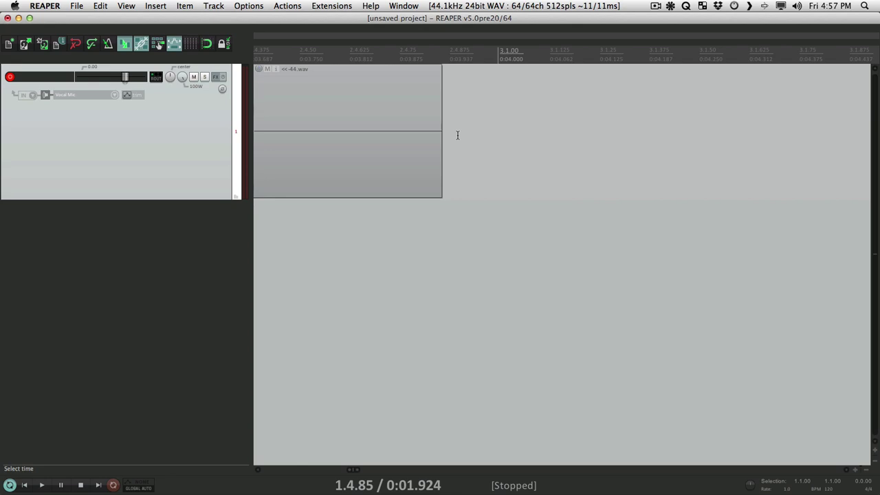
{"action": "scroll", "coordinate": [459, 133], "scroll_direction": "down", "scroll_amount": 3}
Step: Enable automatic fade-in/fade-out for new items in the preferences with a length of 0:00.100
{"action": "left_click", "coordinate": [413, 103]}
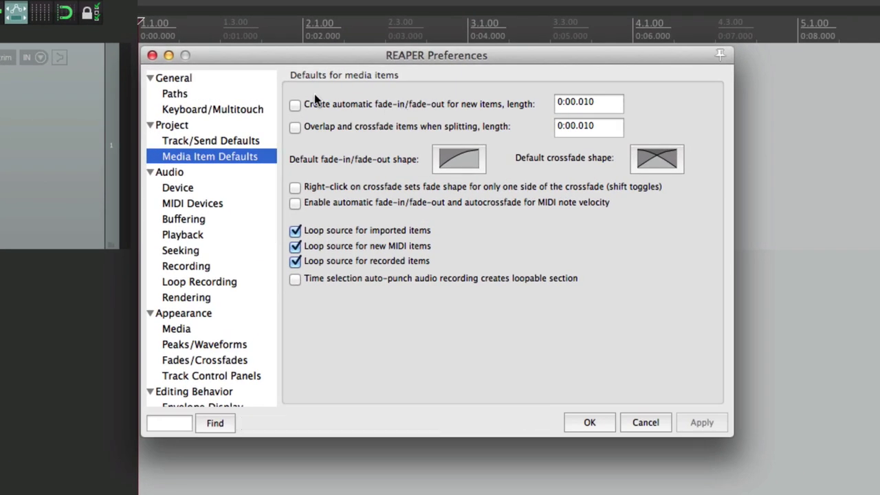
{"action": "left_click", "coordinate": [336, 104]}
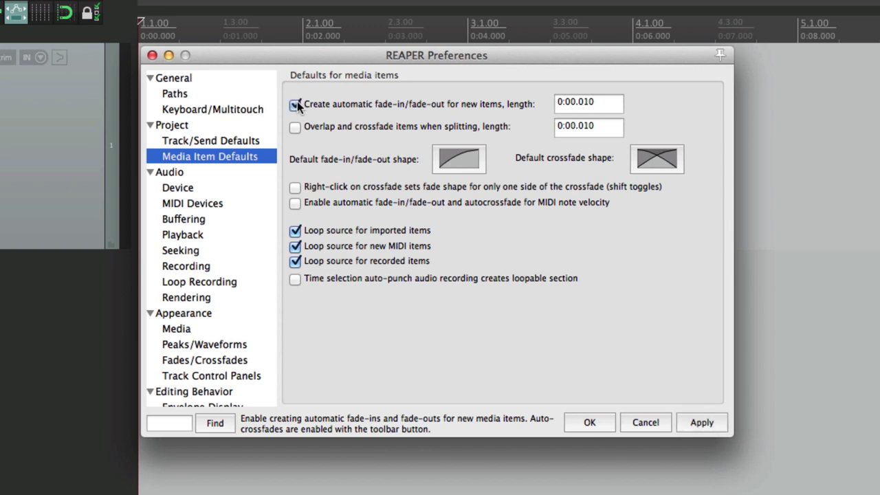
{"action": "left_click", "coordinate": [598, 105]}
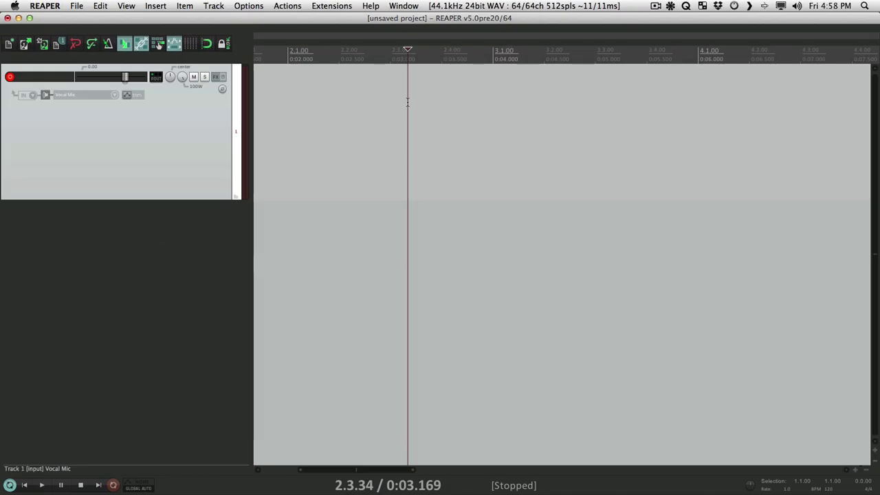
Step: Record a short clip on the armed track starting at 0:03.169 to test the longer automatic fades
{"action": "key", "text": "super+r"}
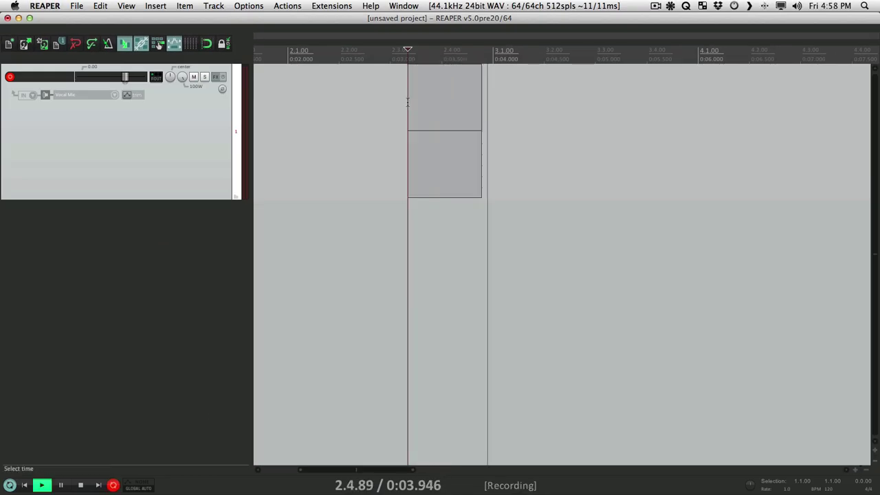
{"action": "key", "text": "space"}
{"action": "left_click", "coordinate": [397, 104]}
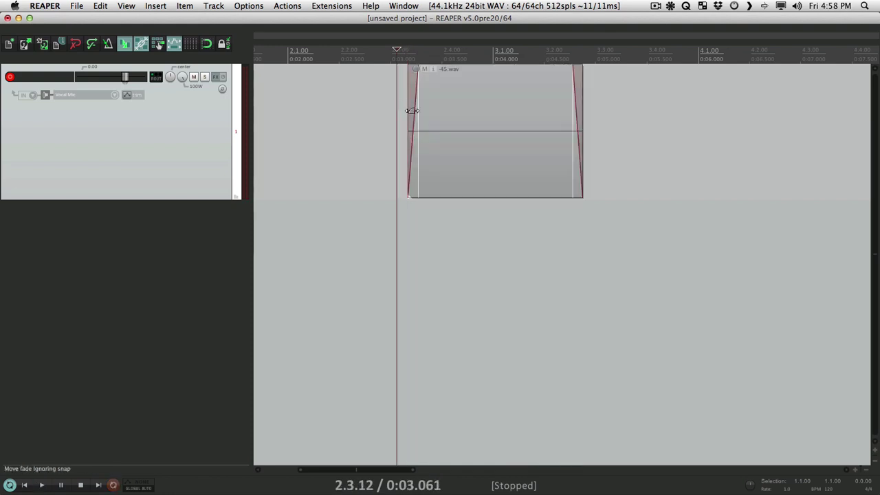
Step: Lengthen the new clip's fade-in to about 0.2 s and adjust the length of its fade-out
{"action": "scroll", "coordinate": [412, 108], "scroll_direction": "up", "scroll_amount": 5}
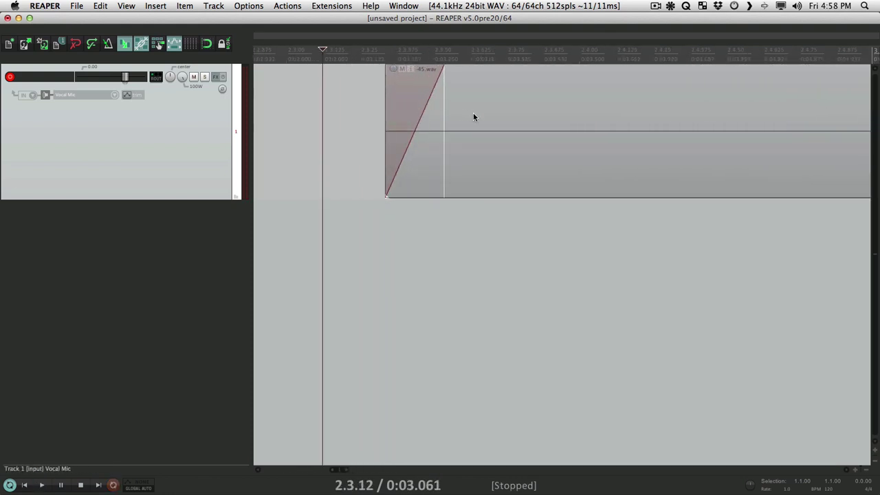
{"action": "left_click_drag", "start_coordinate": [444, 117], "coordinate": [512, 134]}
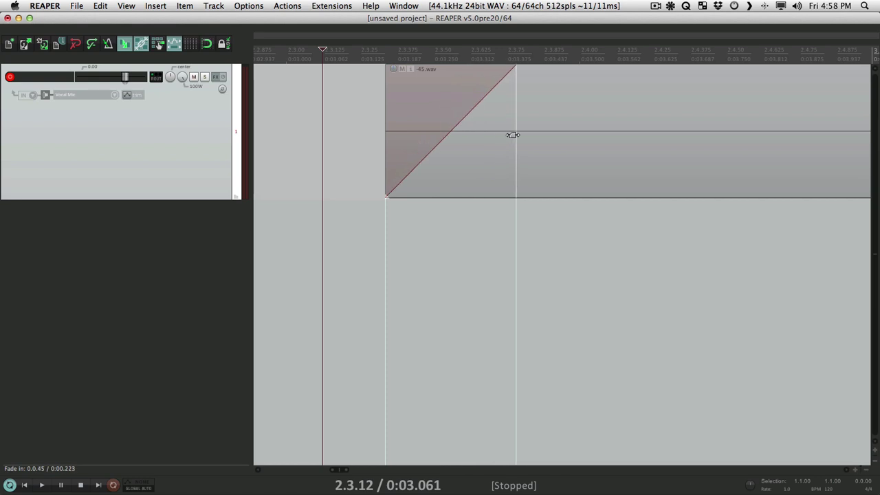
{"action": "scroll", "coordinate": [412, 144], "scroll_direction": "down", "scroll_amount": 4}
{"action": "scroll", "coordinate": [663, 135], "scroll_direction": "up", "scroll_amount": 4}
{"action": "scroll", "coordinate": [663, 136], "scroll_direction": "up", "scroll_amount": 1}
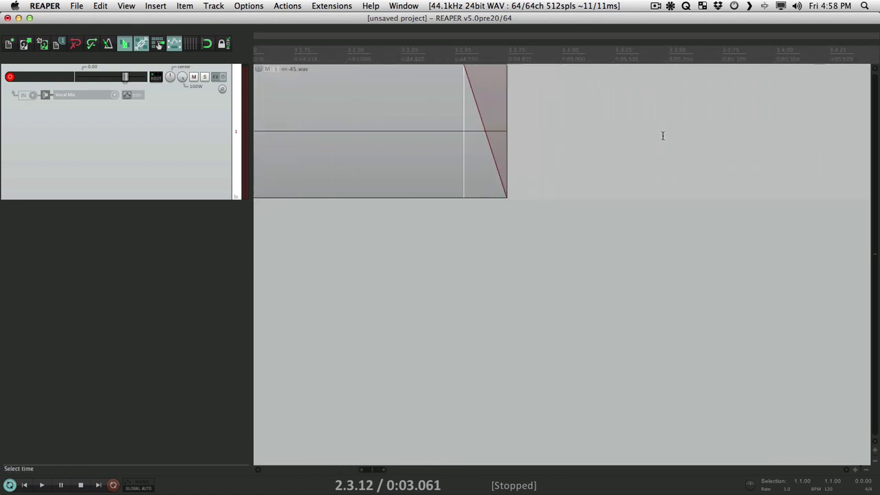
{"action": "mouse_move", "coordinate": [464, 144]}
{"action": "left_mouse_down"}
{"action": "mouse_move", "coordinate": [409, 147]}
{"action": "mouse_move", "coordinate": [461, 157]}
{"action": "left_mouse_up"}
{"action": "scroll", "coordinate": [444, 151], "scroll_direction": "down", "scroll_amount": 4}
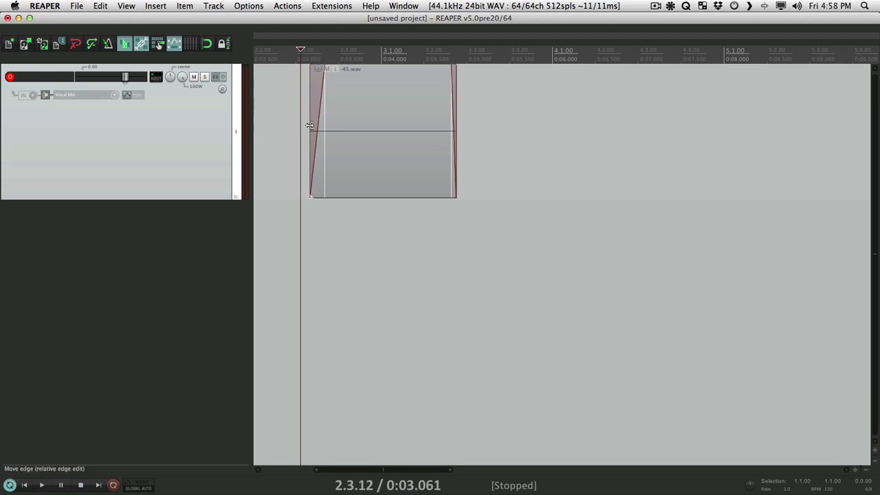
{"action": "mouse_move", "coordinate": [320, 124]}
{"action": "left_mouse_down"}
{"action": "mouse_move", "coordinate": [358, 130]}
{"action": "mouse_move", "coordinate": [330, 138]}
{"action": "left_mouse_up"}
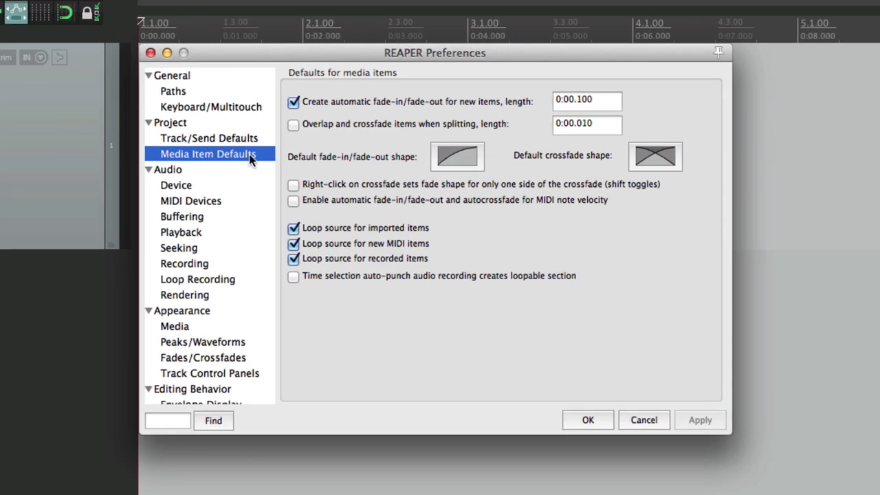
Step: Set the automatic fade length for new items to 0:00.010 and disable automatic fade-in/fade-out
{"action": "left_click", "coordinate": [609, 102]}
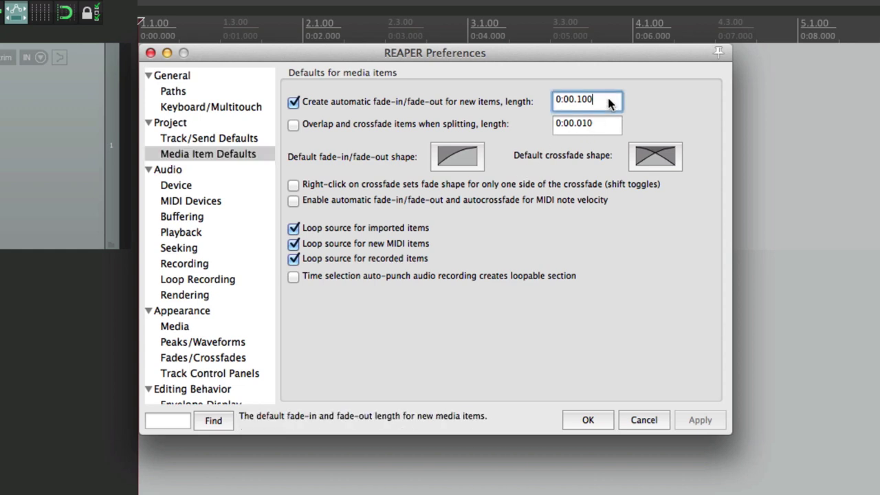
{"action": "key", "text": "BackSpace"}
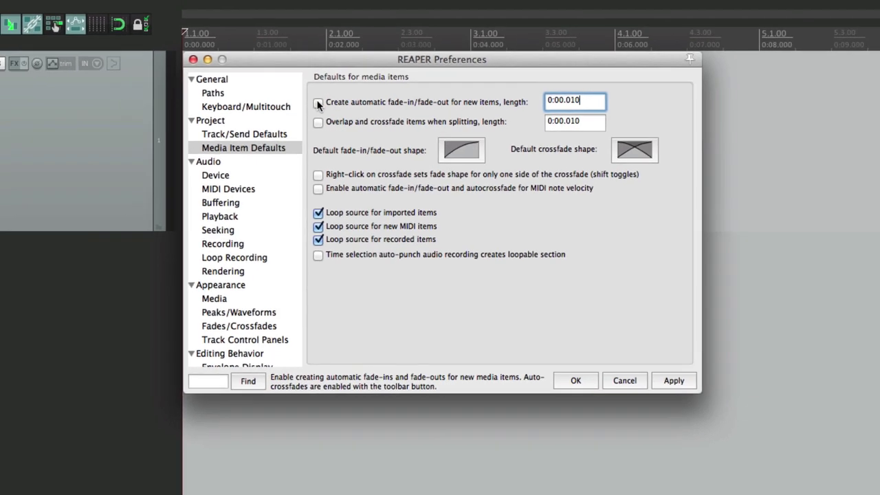
{"action": "key", "text": "Return"}
{"action": "left_click", "coordinate": [335, 103]}
Step: Record a short clip without automatic fades and manually add a fade-in at its start
{"action": "key", "text": "super+r"}
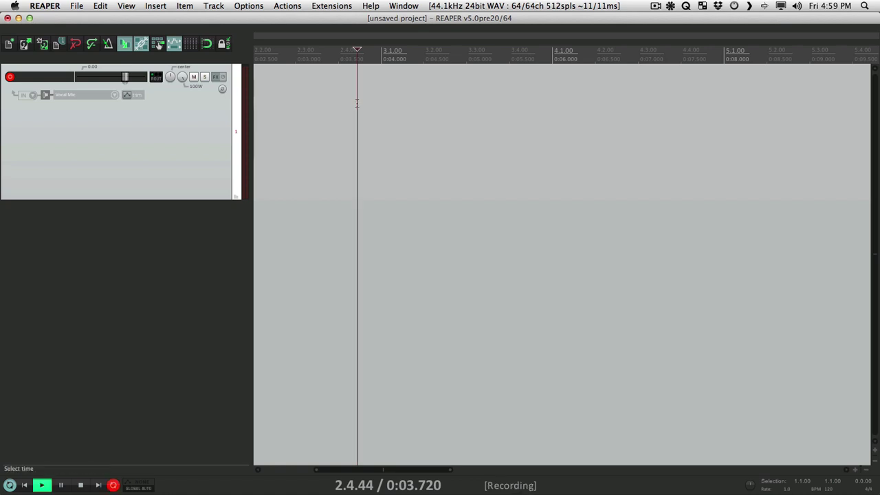
{"action": "key", "text": "space"}
{"action": "left_click", "coordinate": [433, 114]}
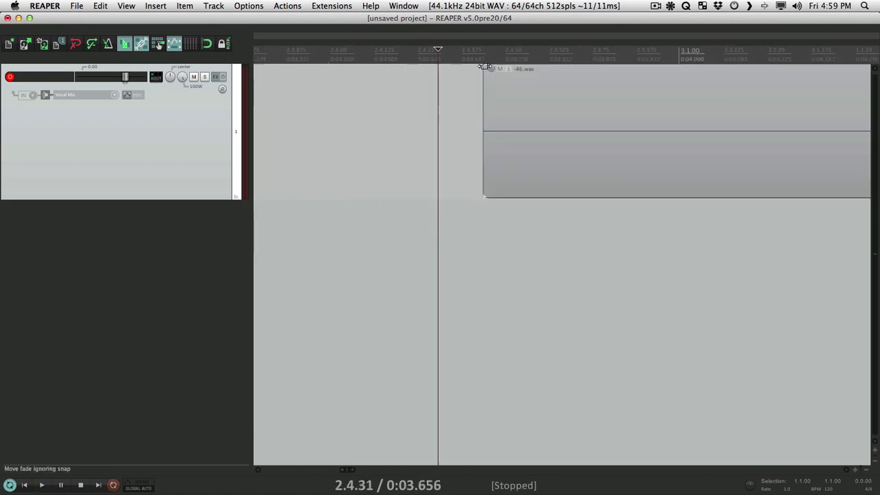
{"action": "left_click_drag", "start_coordinate": [486, 66], "coordinate": [547, 76]}
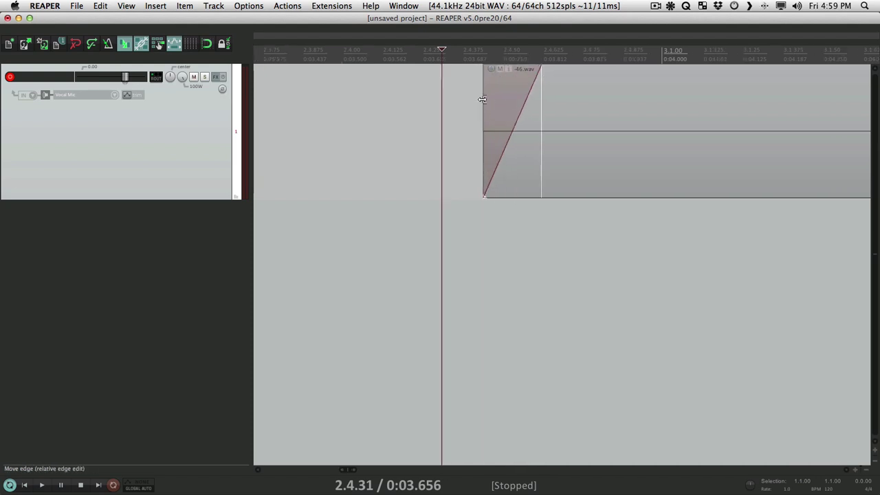
Step: Manually add a short fade-out at the end of the clip recorded without automatic fades
{"action": "scroll", "coordinate": [482, 99], "scroll_direction": "down", "scroll_amount": 4}
{"action": "left_click_drag", "start_coordinate": [612, 69], "coordinate": [594, 80]}
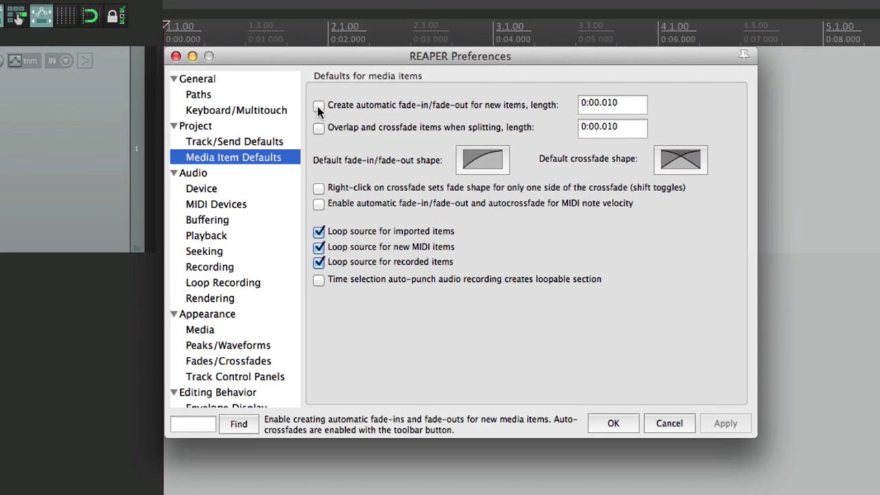
Step: Enable automatic fade-in/fade-out for new items and set the default fade shape to the steep S-curve
{"action": "left_click", "coordinate": [334, 104]}
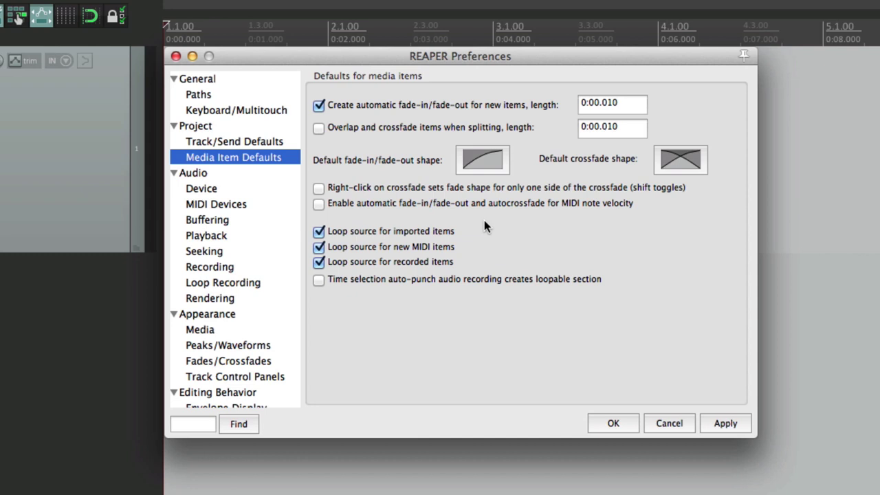
{"action": "left_click", "coordinate": [492, 167]}
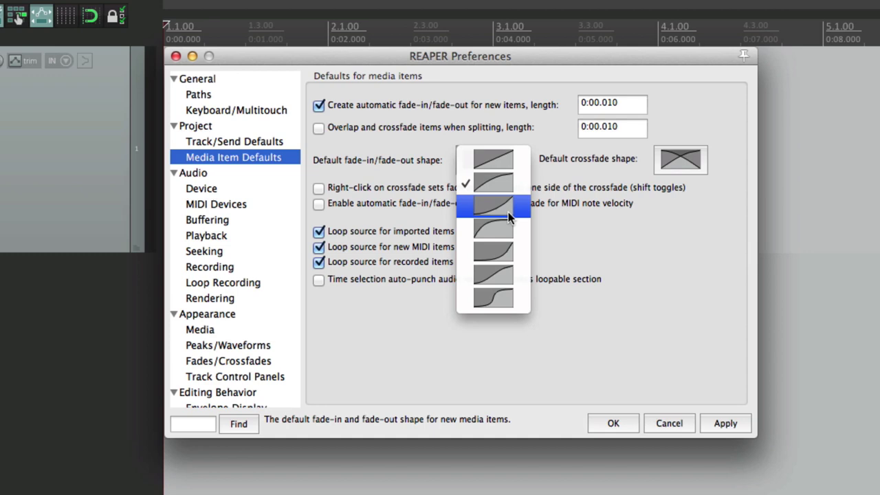
{"action": "left_click", "coordinate": [509, 305]}
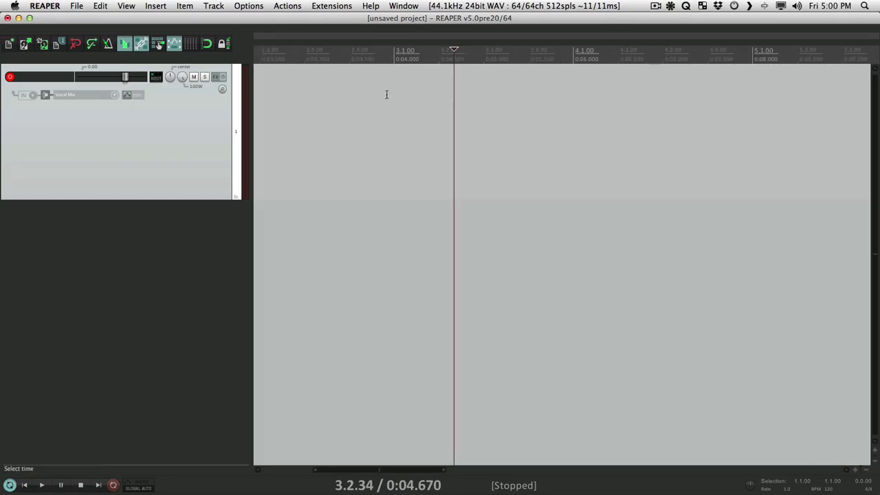
Step: Record a short clip on the armed track starting at about 0:03.9 and check the shape of its fade-in
{"action": "left_click", "coordinate": [386, 94]}
{"action": "key", "text": "super+r"}
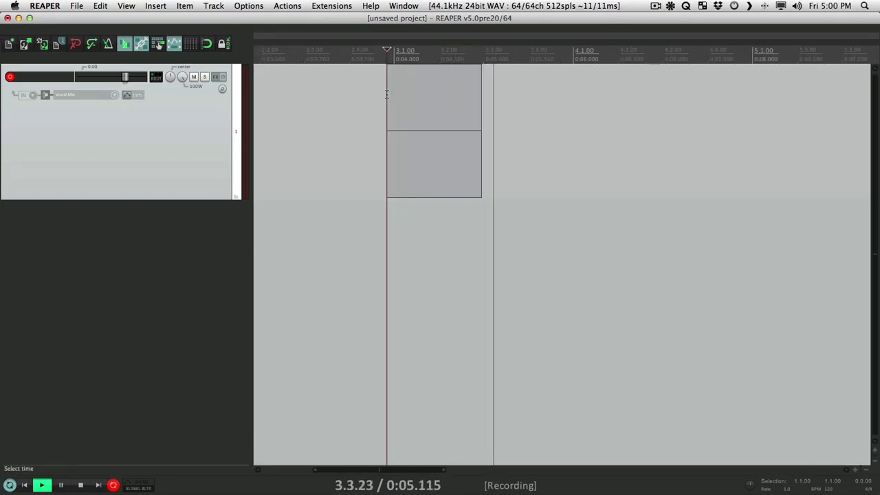
{"action": "key", "text": "space"}
{"action": "left_click", "coordinate": [378, 101]}
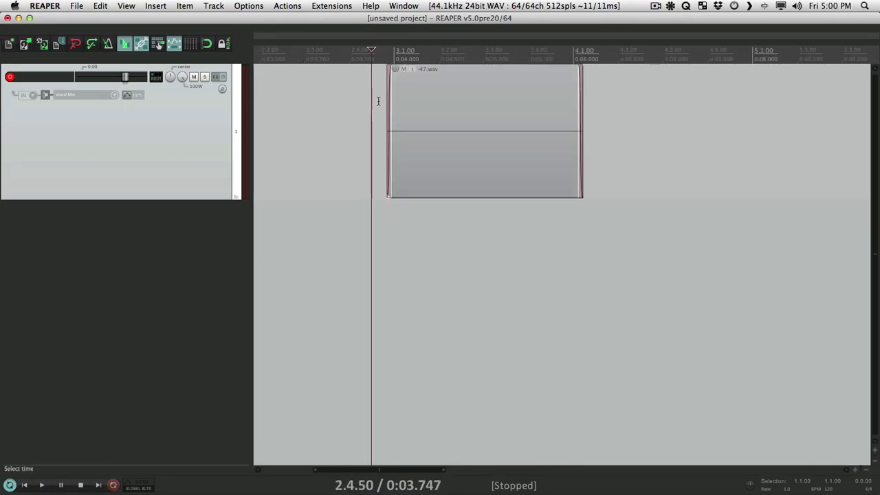
{"action": "scroll", "coordinate": [378, 101], "scroll_direction": "up", "scroll_amount": 3}
{"action": "scroll", "coordinate": [497, 163], "scroll_direction": "up", "scroll_amount": 4}
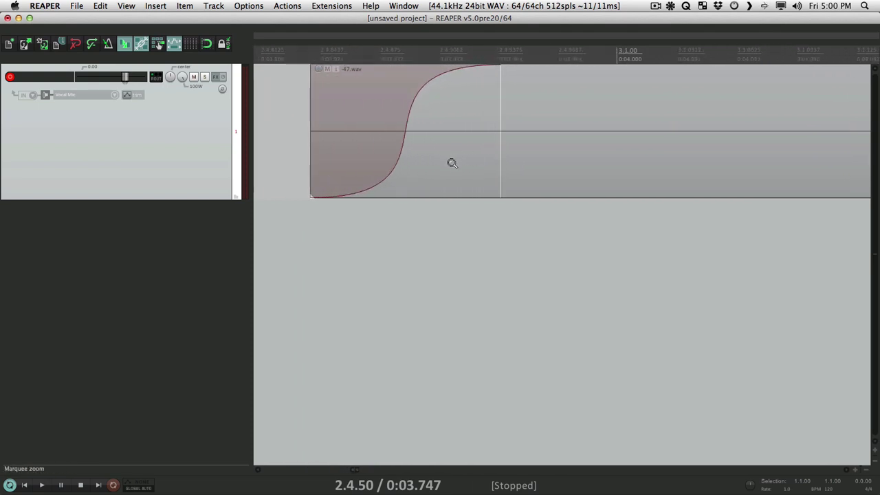
Step: Try the linear shape on the clip's fade-out and change it to the third, concave curve
{"action": "scroll", "coordinate": [452, 163], "scroll_direction": "down", "scroll_amount": 6}
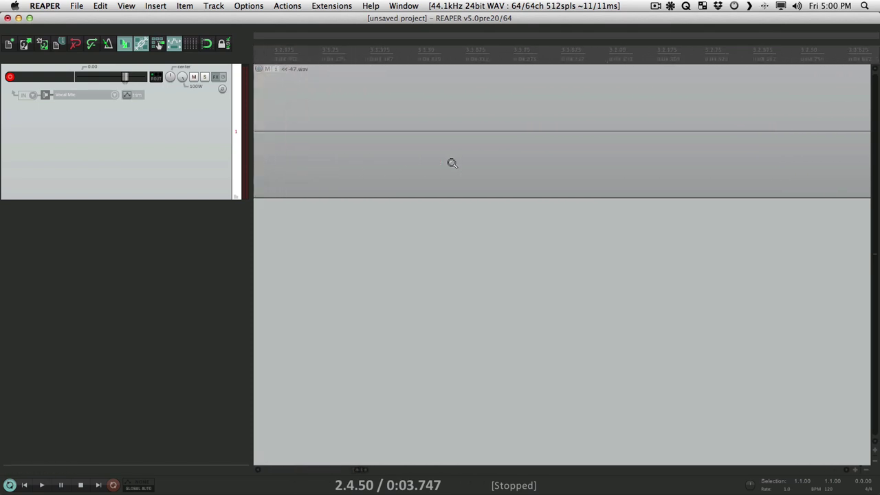
{"action": "scroll", "coordinate": [602, 131], "scroll_direction": "up", "scroll_amount": 6}
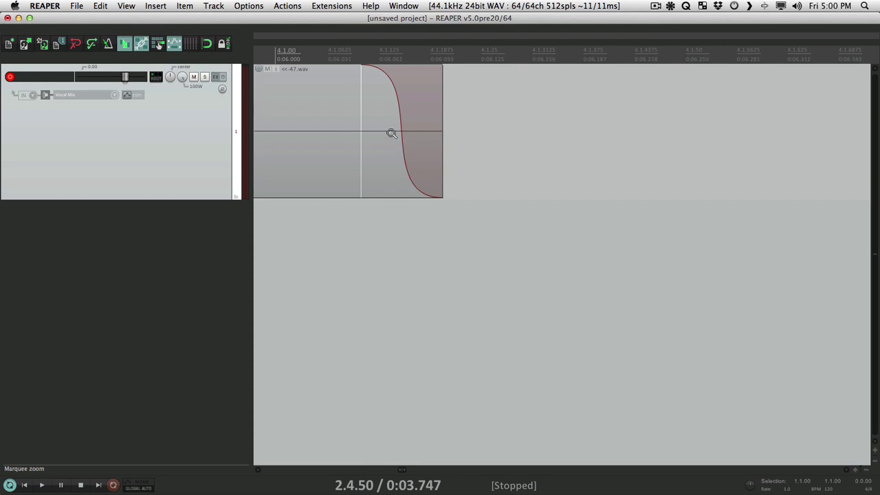
{"action": "right_click", "coordinate": [362, 67]}
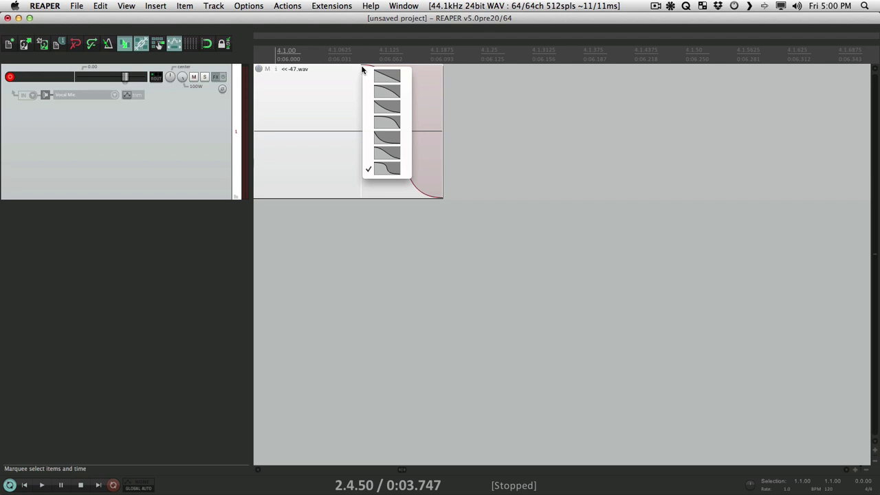
{"action": "left_click", "coordinate": [402, 73]}
{"action": "right_click", "coordinate": [358, 70]}
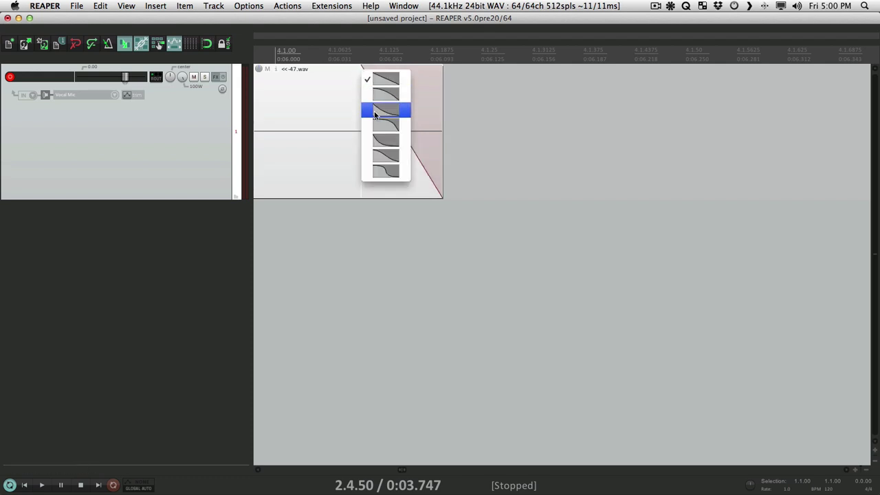
{"action": "left_click", "coordinate": [374, 111]}
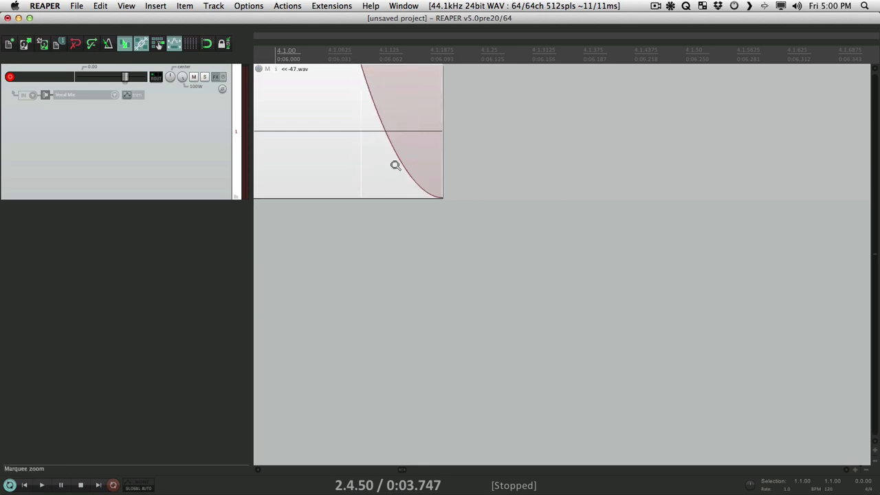
{"action": "scroll", "coordinate": [357, 81], "scroll_direction": "down", "scroll_amount": 5}
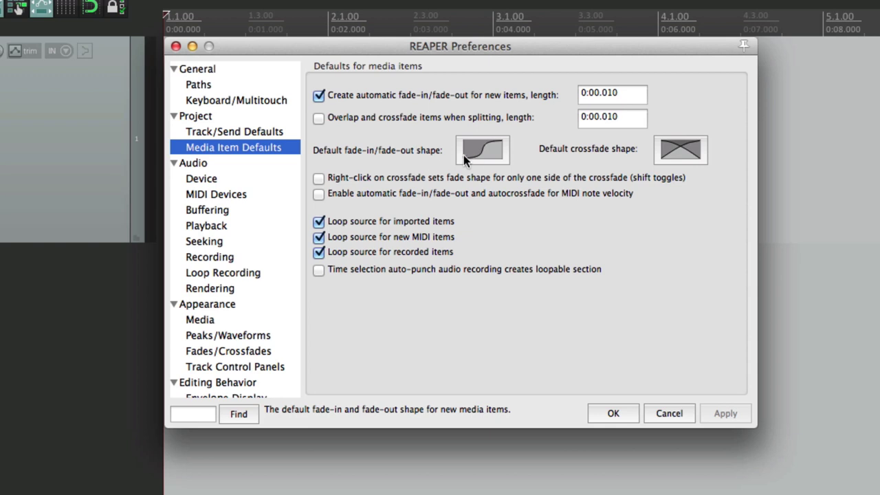
Step: Set the default fade-in/fade-out shape to the second, rounded curve and accept the preferences
{"action": "left_click", "coordinate": [480, 151]}
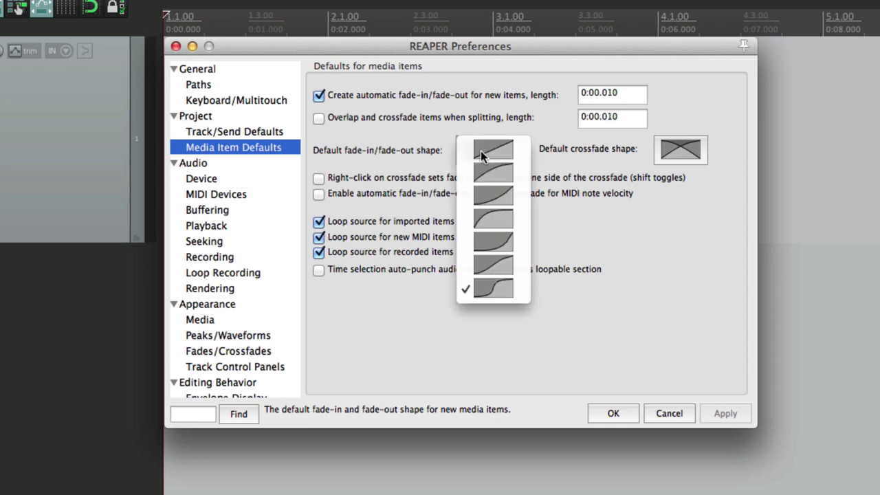
{"action": "left_click", "coordinate": [520, 177]}
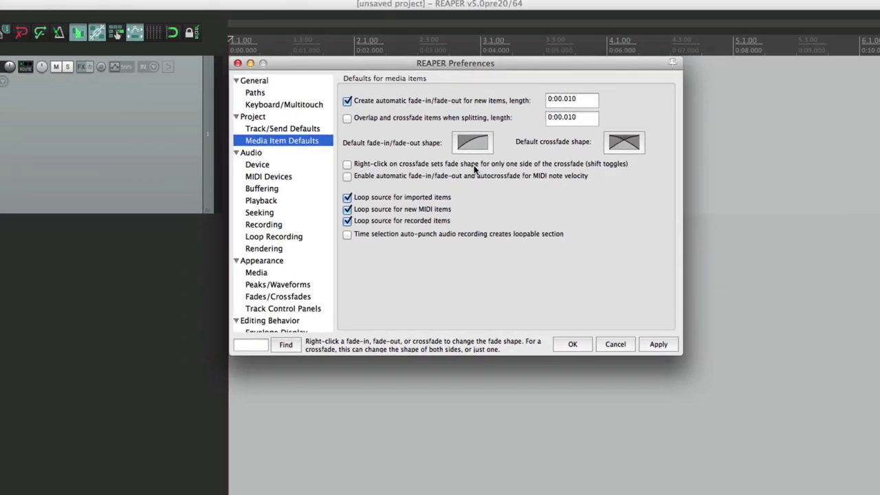
{"action": "key", "text": "Return"}
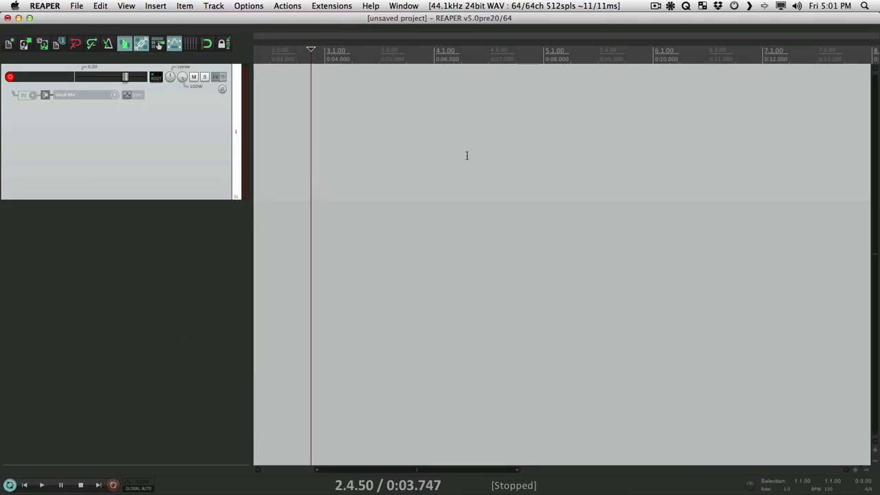
Step: Record a short clip on the armed track starting at about 0:05.1
{"action": "left_click", "coordinate": [385, 125]}
{"action": "key", "text": "super+r"}
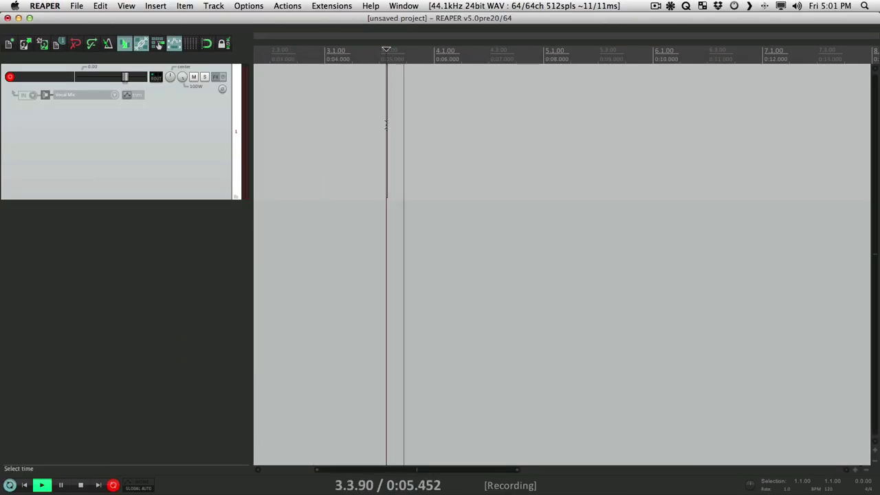
{"action": "scroll", "coordinate": [386, 124], "scroll_direction": "up", "scroll_amount": 3}
{"action": "key", "text": "space"}
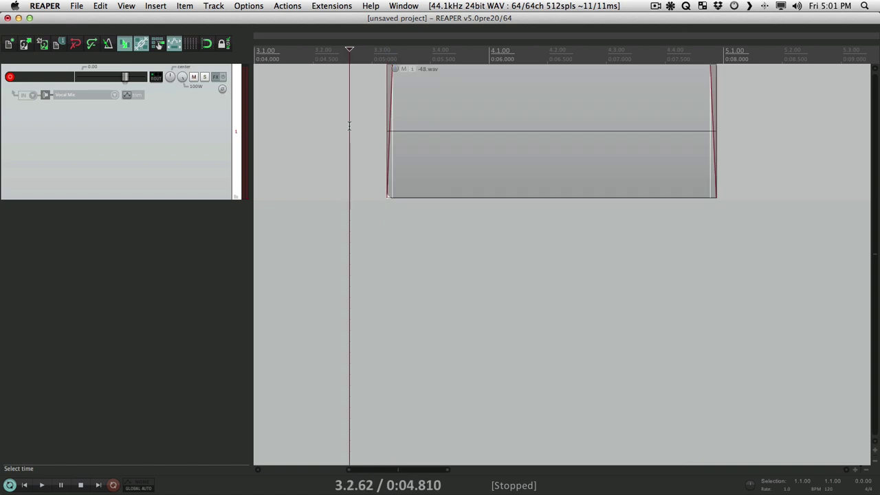
Step: Split the clip at 0:06.000, about 0:06.56 and 0:07.238 to test automatic fades at the cuts
{"action": "left_click", "coordinate": [488, 92]}
{"action": "key", "text": "s"}
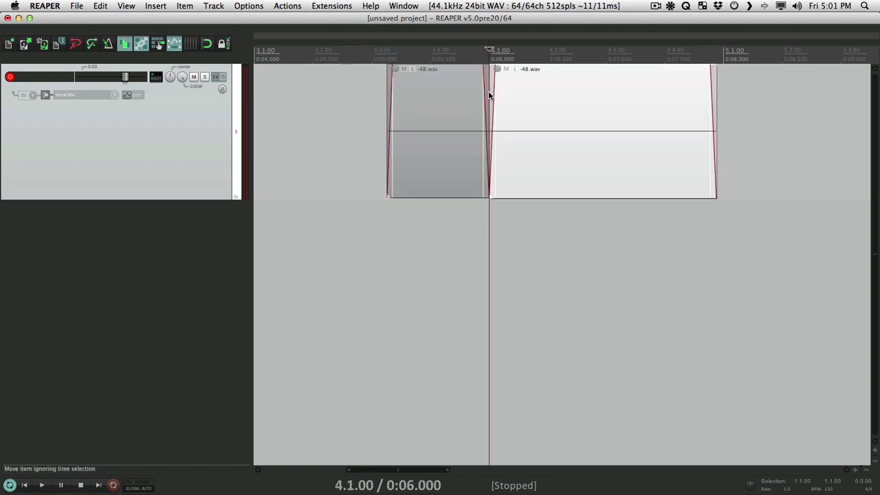
{"action": "left_click", "coordinate": [555, 90]}
{"action": "key", "text": "s"}
{"action": "left_click", "coordinate": [634, 90]}
{"action": "key", "text": "s"}
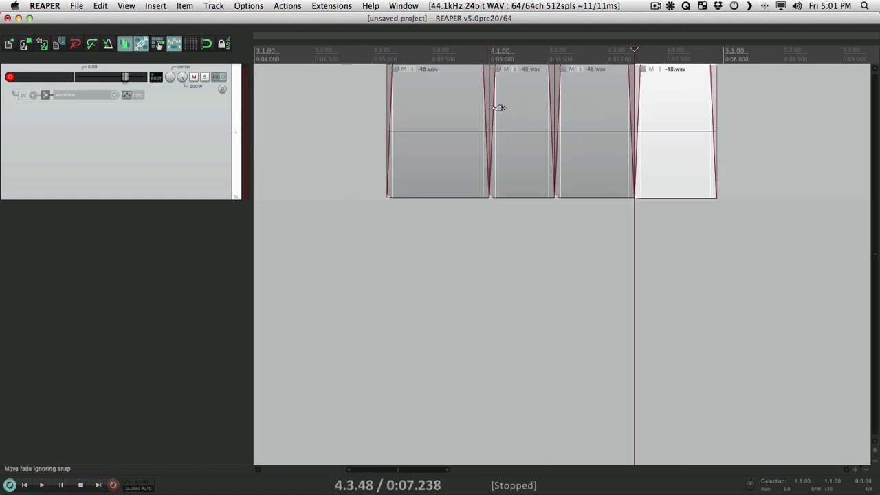
{"action": "scroll", "coordinate": [485, 108], "scroll_direction": "up", "scroll_amount": 1}
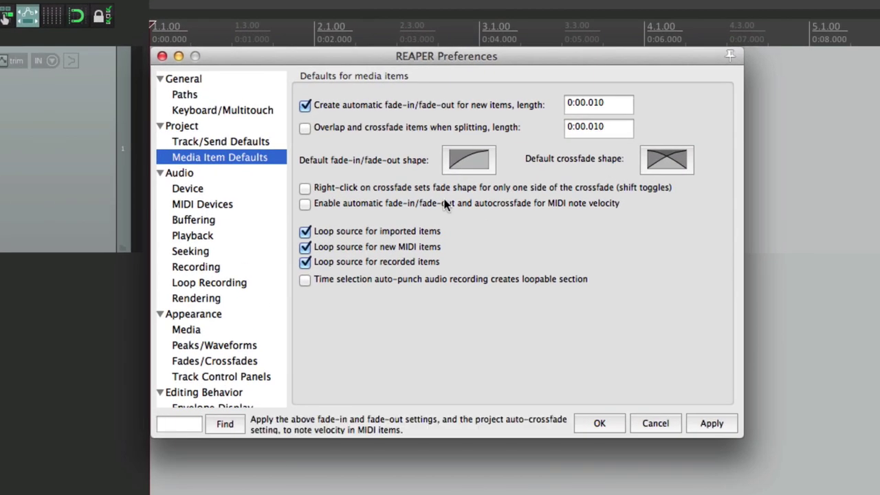
Step: Disable automatic fade-in/fade-out for new items and accept the preferences
{"action": "left_click", "coordinate": [304, 105]}
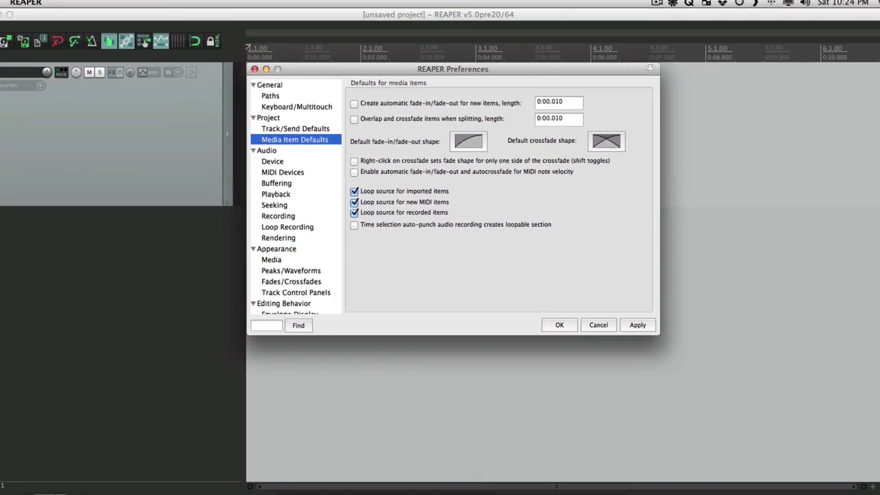
{"action": "key", "text": "Return"}
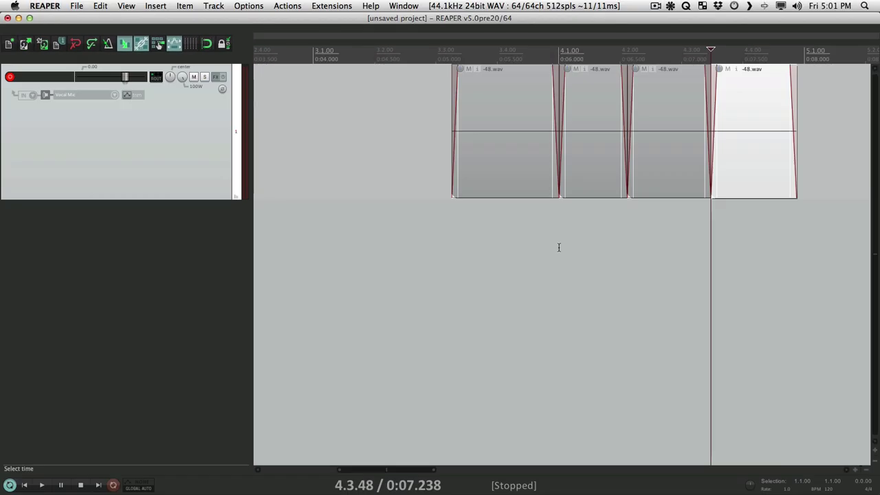
Step: Undo the three splits made with automatic fades and deselect the clip
{"action": "key", "text": "super+z"}
{"action": "key", "text": "super+z"}
{"action": "key", "text": "super+z"}
{"action": "left_click", "coordinate": [398, 109]}
Step: Split the clip at about 0:05.84, about 0:06.21 and 0:06.567 without automatic fades
{"action": "left_click", "coordinate": [540, 110]}
{"action": "key", "text": "s"}
{"action": "left_click", "coordinate": [585, 110]}
{"action": "key", "text": "s"}
{"action": "left_click", "coordinate": [628, 109]}
{"action": "key", "text": "s"}
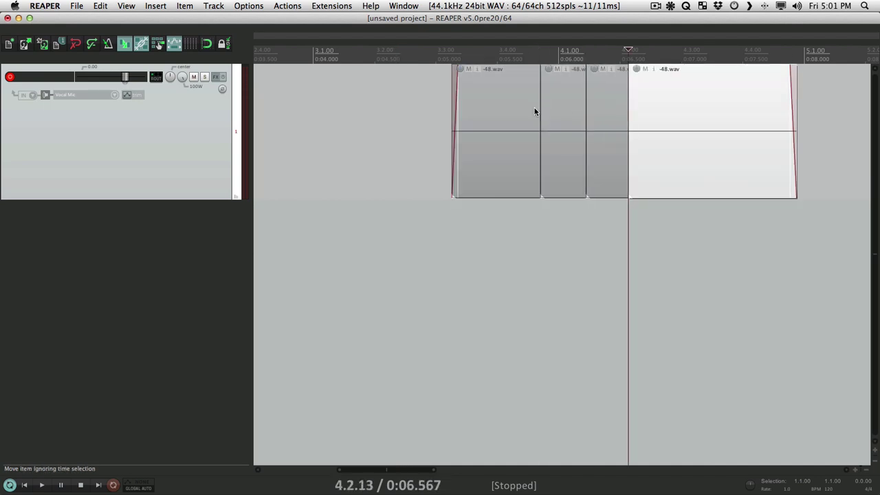
Step: Manually add a short fade-in on the item starting at the first split
{"action": "scroll", "coordinate": [534, 110], "scroll_direction": "up", "scroll_amount": 8}
{"action": "scroll", "coordinate": [593, 125], "scroll_direction": "up", "scroll_amount": 2}
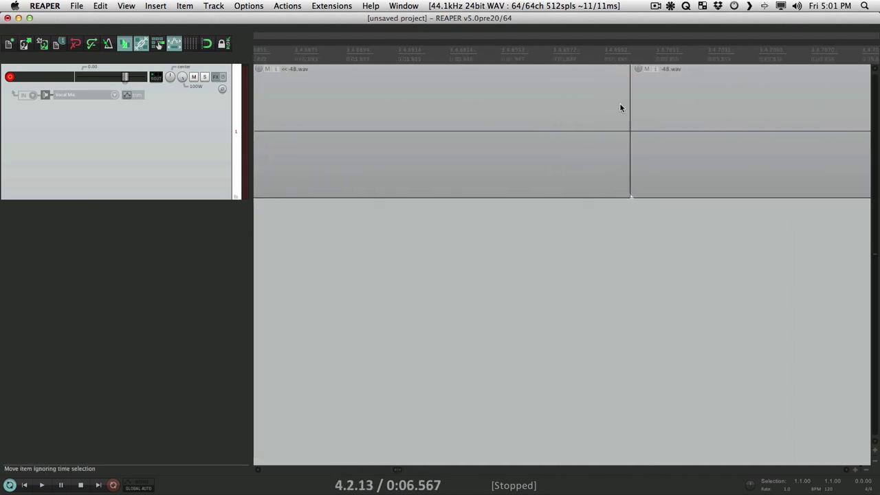
{"action": "left_click_drag", "start_coordinate": [628, 69], "coordinate": [658, 69]}
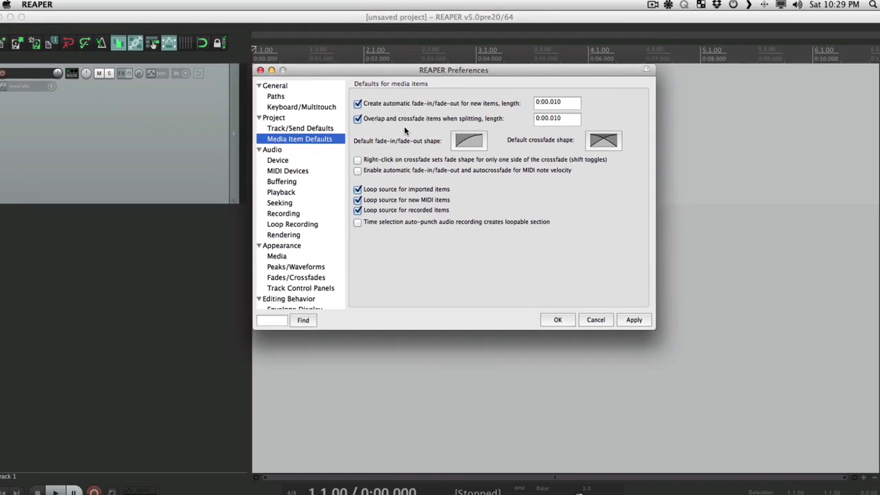
Step: Accept the 0:00.010 overlap-and-crossfade preference for splitting and split the clip at about 0:05.6, about 0:06.0 and 0:06.329
{"action": "key", "text": "Return"}
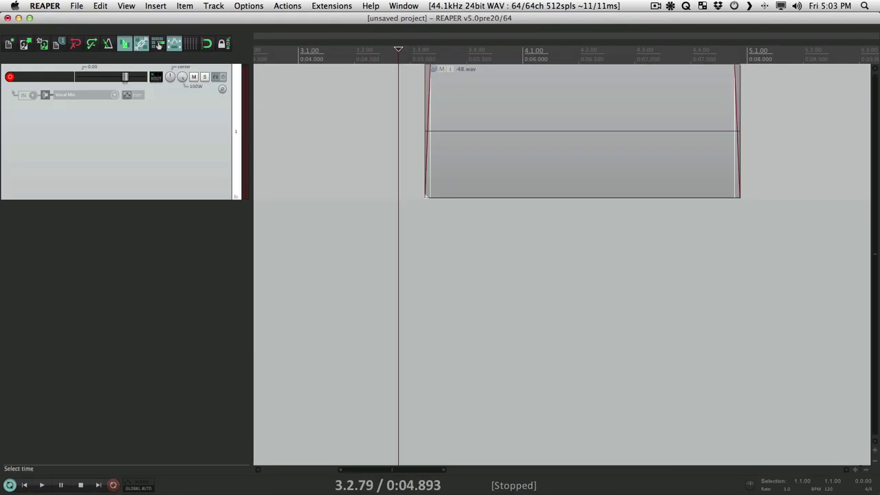
{"action": "left_click", "coordinate": [479, 113]}
{"action": "key", "text": "s"}
{"action": "left_click", "coordinate": [525, 105]}
{"action": "key", "text": "s"}
{"action": "left_click", "coordinate": [560, 108]}
{"action": "key", "text": "s"}
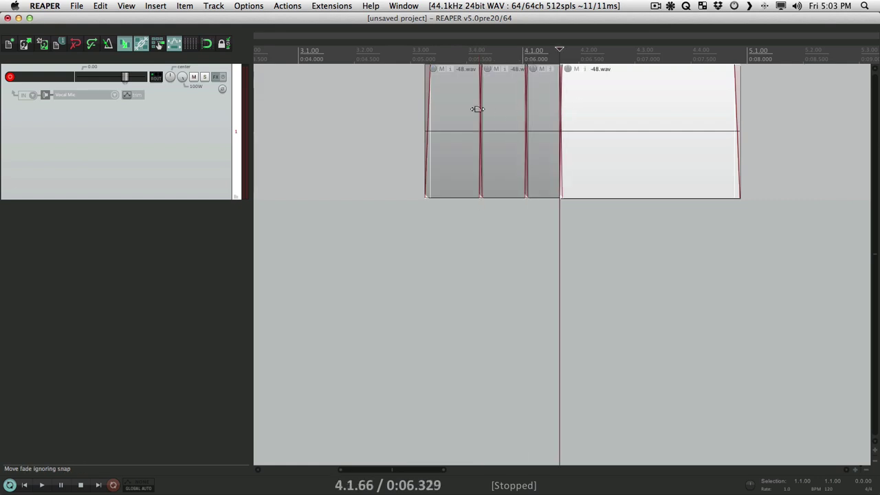
{"action": "scroll", "coordinate": [478, 108], "scroll_direction": "up", "scroll_amount": 6}
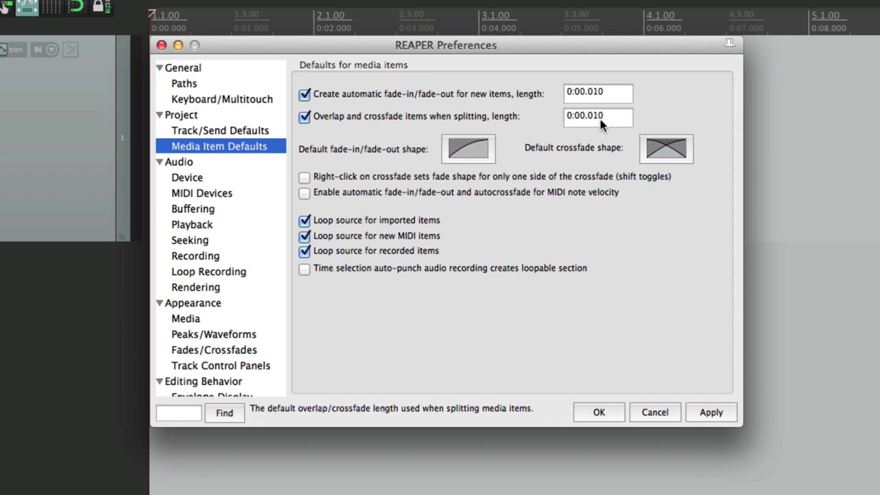
Step: Set the overlap and crossfade length for splitting items to 0:00.250
{"action": "left_click", "coordinate": [617, 116]}
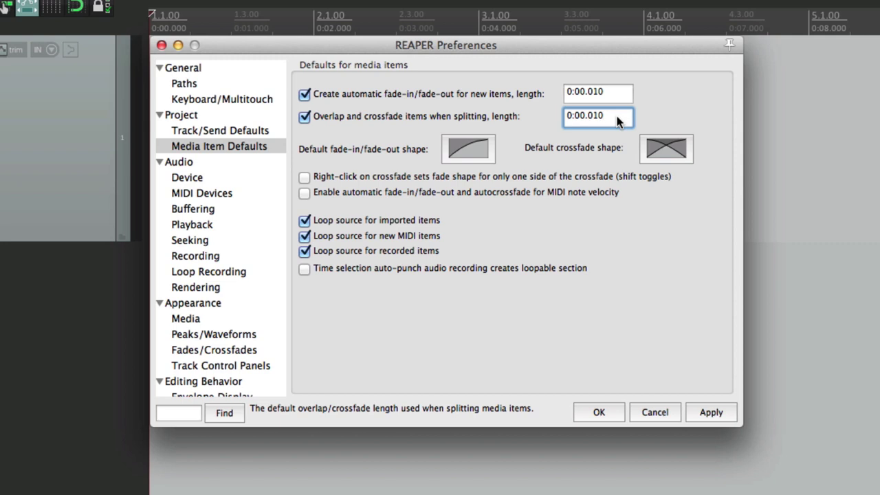
{"action": "key", "text": "BackSpace"}
{"action": "key", "text": "BackSpace"}
{"action": "key", "text": "BackSpace"}
{"action": "type", "text": "250"}
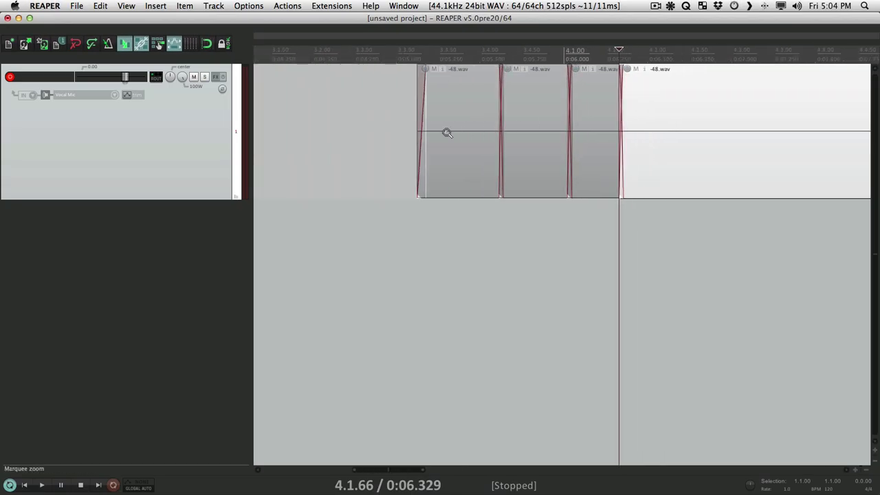
Step: Undo the three splits made with the short crossfade length
{"action": "left_click", "coordinate": [392, 127]}
{"action": "key", "text": "ctrl+z"}
{"action": "key", "text": "ctrl+z"}
{"action": "key", "text": "ctrl+z"}
{"action": "left_click", "coordinate": [408, 91]}
Step: Split the clip at 0:05.519, about 0:06.0 and 0:06.669 with the longer crossfade length and inspect the resulting crossfades
{"action": "left_click", "coordinate": [483, 97]}
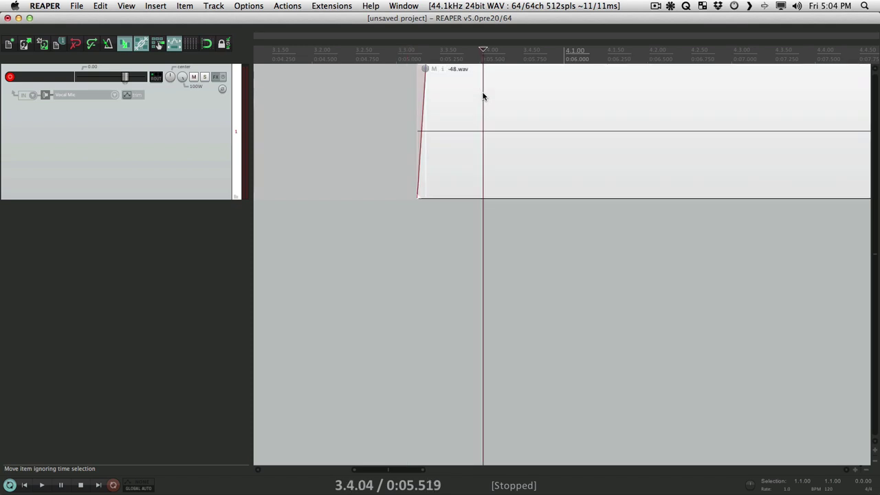
{"action": "key", "text": "s"}
{"action": "left_click", "coordinate": [567, 88]}
{"action": "key", "text": "s"}
{"action": "left_click", "coordinate": [676, 93]}
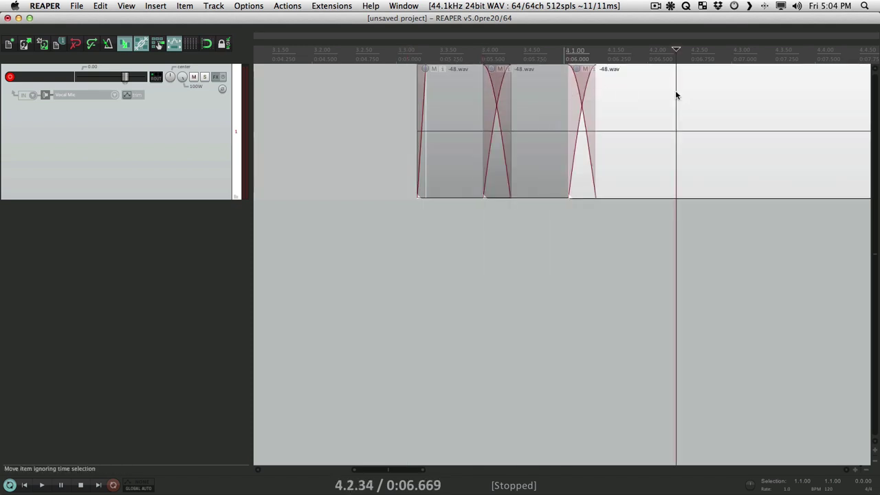
{"action": "key", "text": "s"}
{"action": "scroll", "coordinate": [499, 114], "scroll_direction": "up", "scroll_amount": 4}
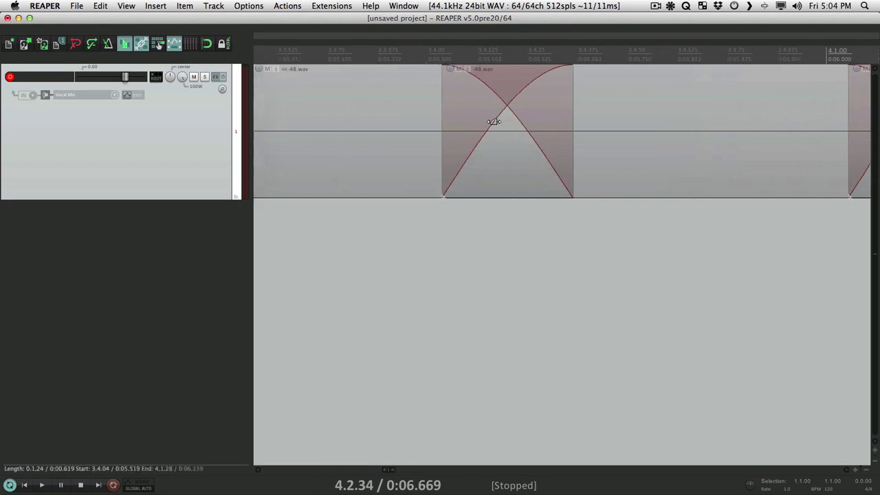
{"action": "scroll", "coordinate": [573, 124], "scroll_direction": "right", "scroll_amount": 5}
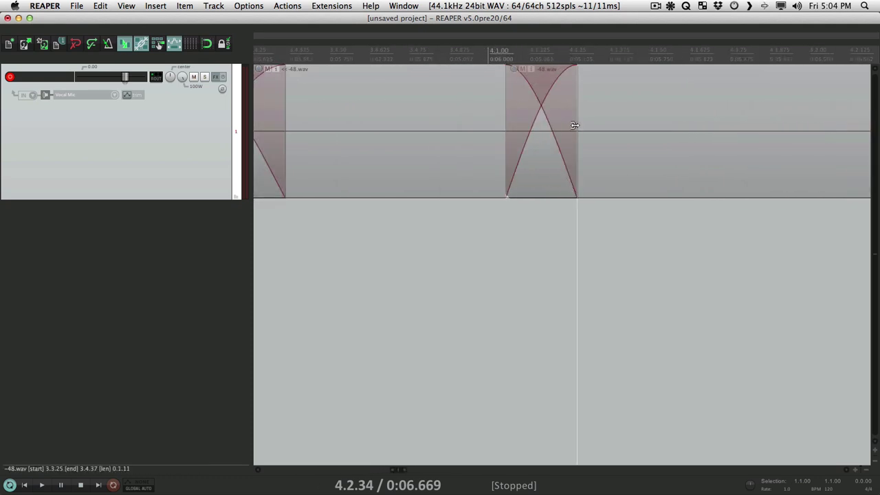
Step: Resize the crossfade near 0:06.0 from both edges and move it to start at 0:06.000
{"action": "left_click_drag", "start_coordinate": [574, 124], "coordinate": [638, 126]}
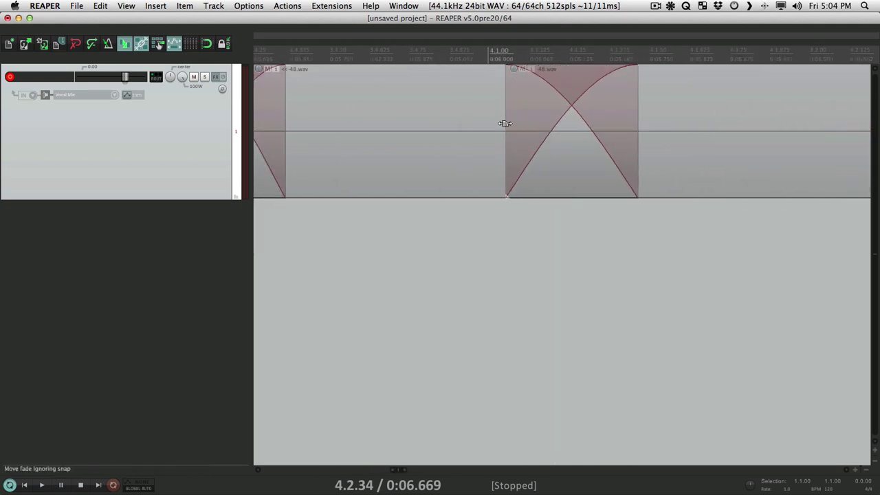
{"action": "left_click_drag", "start_coordinate": [504, 123], "coordinate": [561, 131]}
{"action": "left_click_drag", "start_coordinate": [597, 106], "coordinate": [521, 127]}
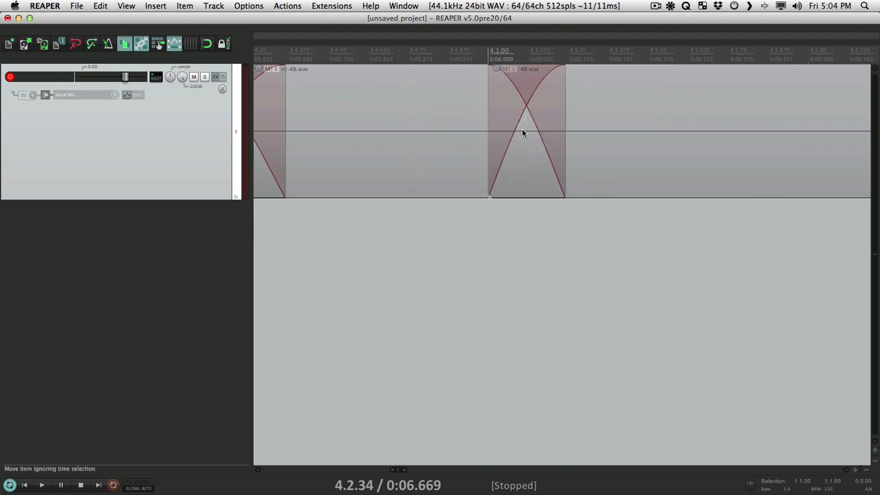
{"action": "scroll", "coordinate": [521, 127], "scroll_direction": "down", "scroll_amount": 3}
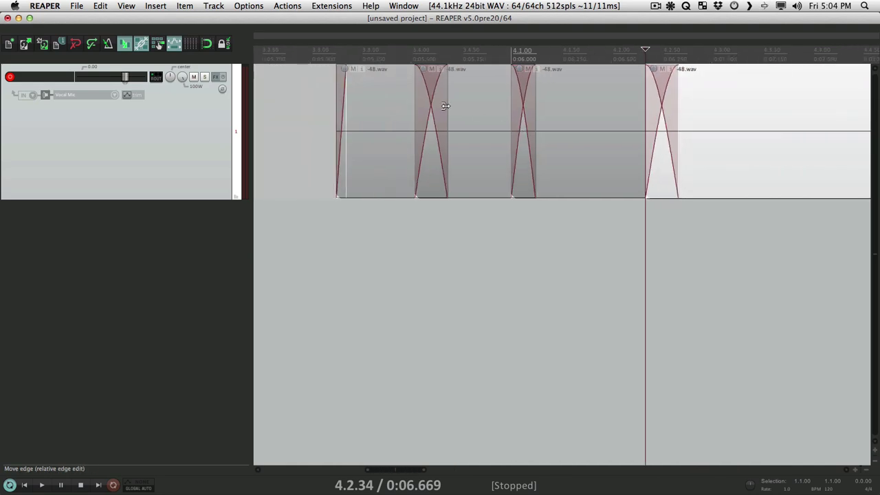
Step: Set the default crossfade shape to linear in the media item defaults
{"action": "key", "text": "super+comma"}
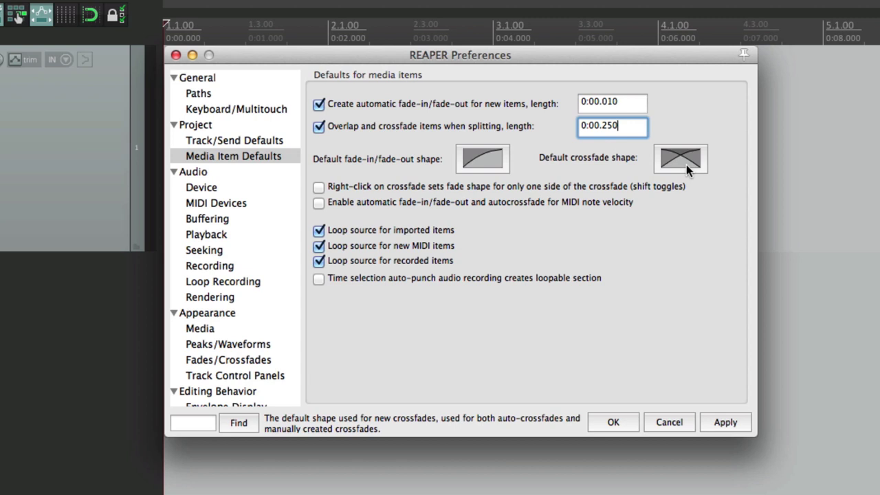
{"action": "left_click", "coordinate": [686, 164]}
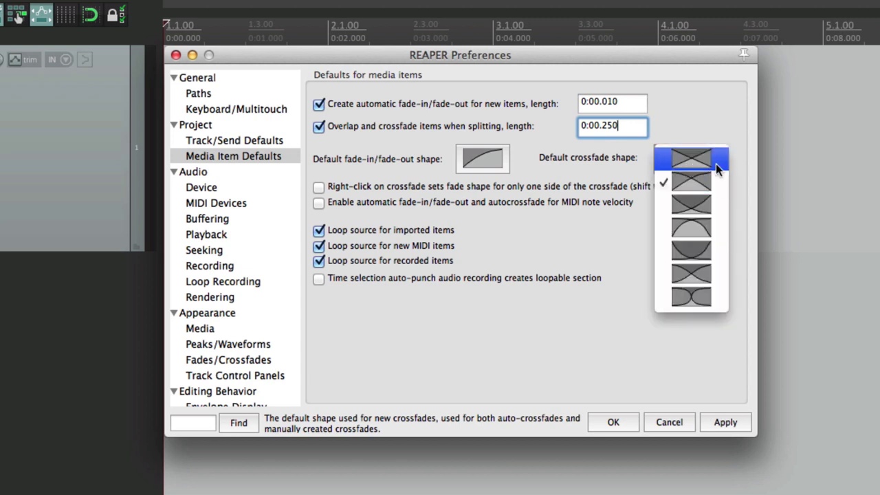
{"action": "left_click", "coordinate": [715, 164]}
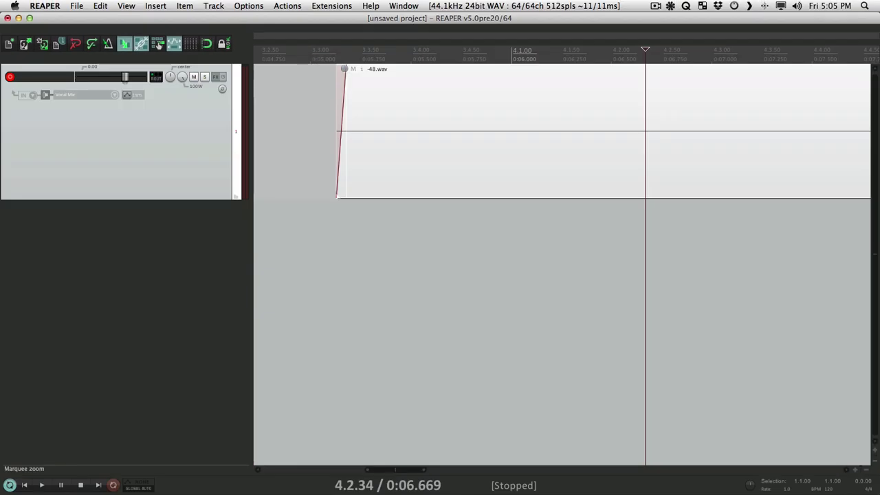
Step: Split the clip at about 0:05.66, at 0:06.010 and at one further point using the linear default crossfade
{"action": "key", "text": "s"}
{"action": "left_click", "coordinate": [514, 106]}
{"action": "key", "text": "s"}
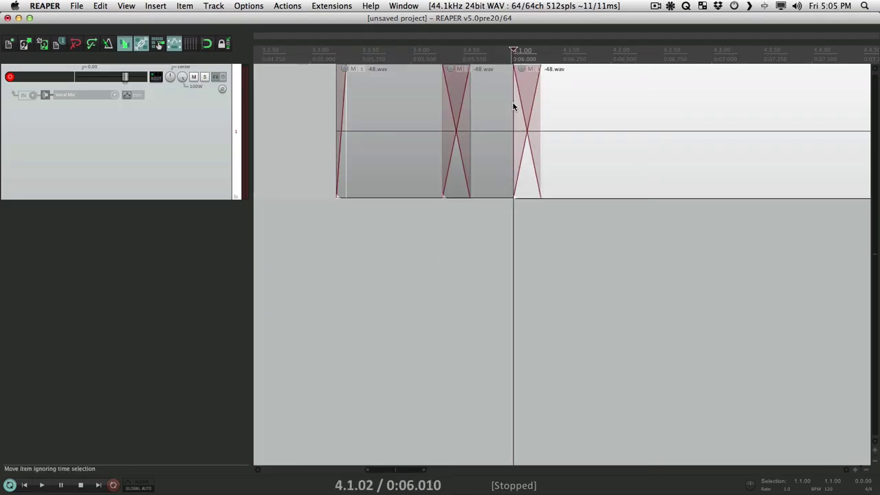
{"action": "left_click", "coordinate": [592, 106]}
{"action": "key", "text": "s"}
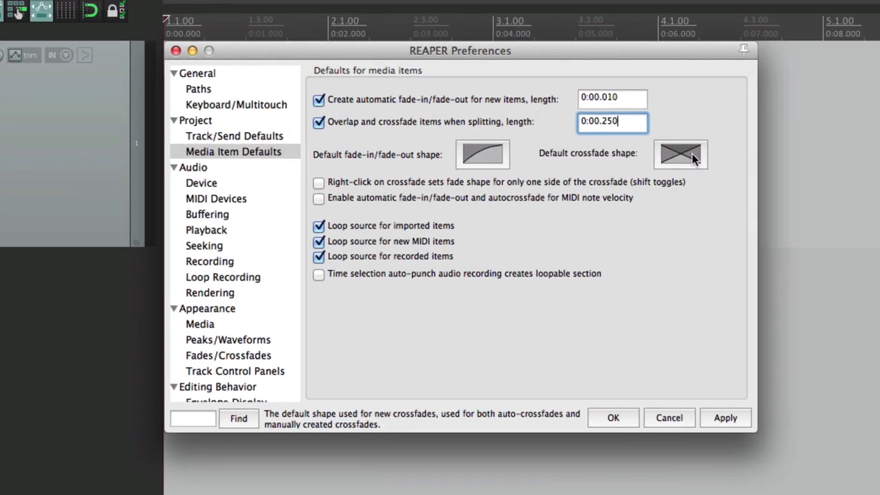
Step: Set the default crossfade shape to the high arched curve and split the unsplit clip at about 0:05.67, about 0:06.10 and 0:06.411
{"action": "left_click", "coordinate": [692, 153]}
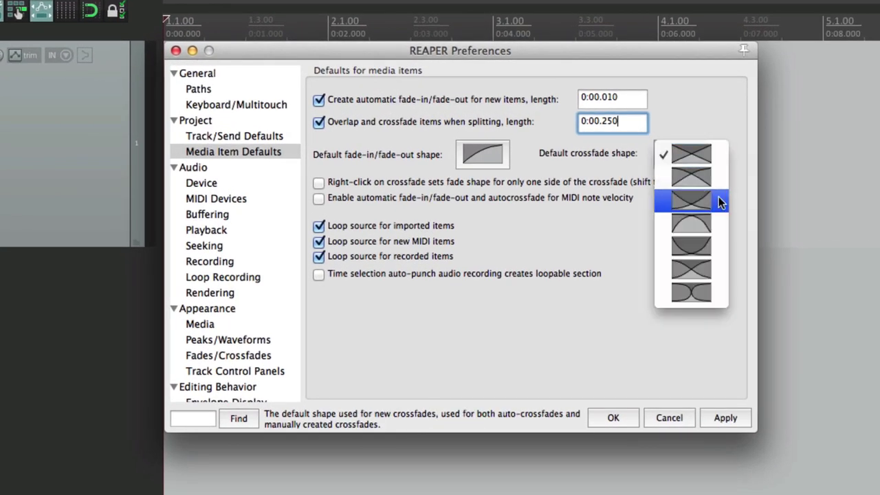
{"action": "left_click", "coordinate": [713, 223]}
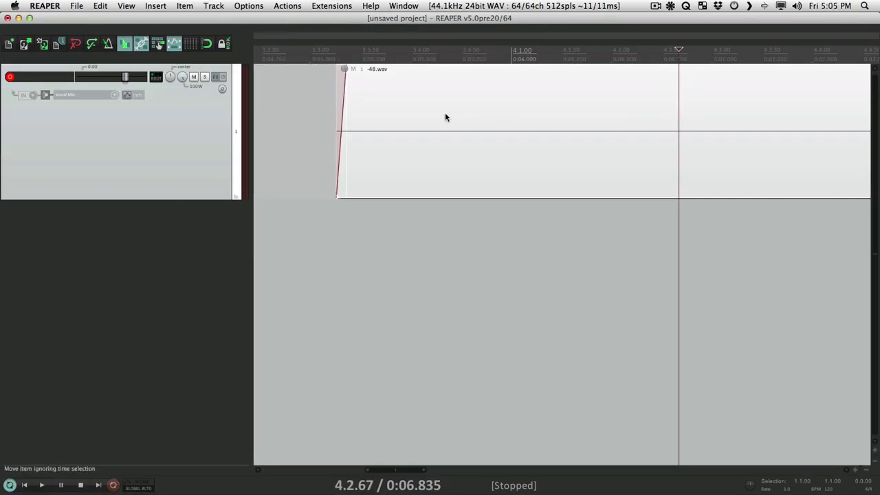
{"action": "left_click", "coordinate": [445, 112]}
{"action": "key", "text": "s"}
{"action": "left_click", "coordinate": [530, 114]}
{"action": "key", "text": "s"}
{"action": "left_click", "coordinate": [593, 114]}
{"action": "key", "text": "s"}
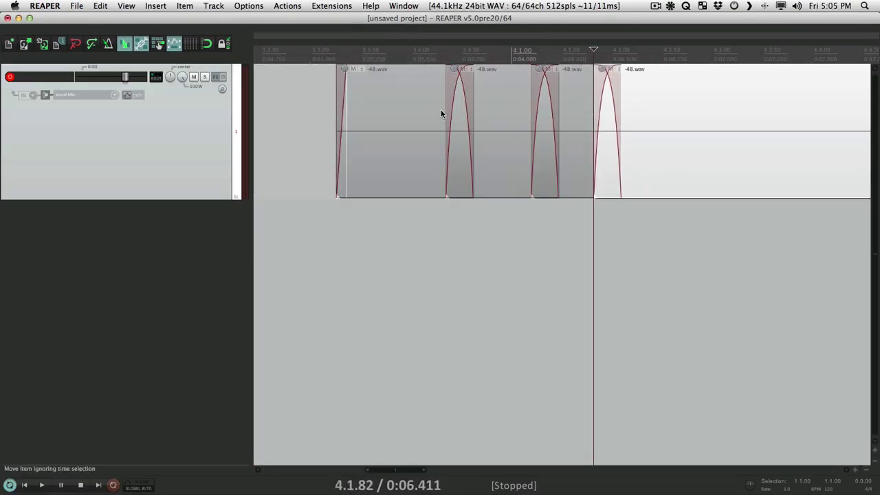
Step: Change the first crossfade's shape to the gently rounded second preset, and finally to linear
{"action": "scroll", "coordinate": [442, 113], "scroll_direction": "up", "scroll_amount": 6}
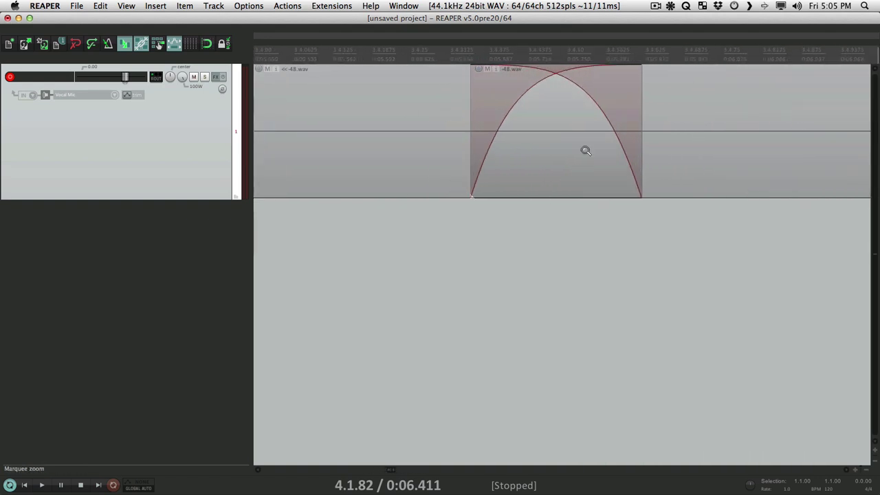
{"action": "left_click", "coordinate": [558, 81]}
{"action": "right_click", "coordinate": [558, 80]}
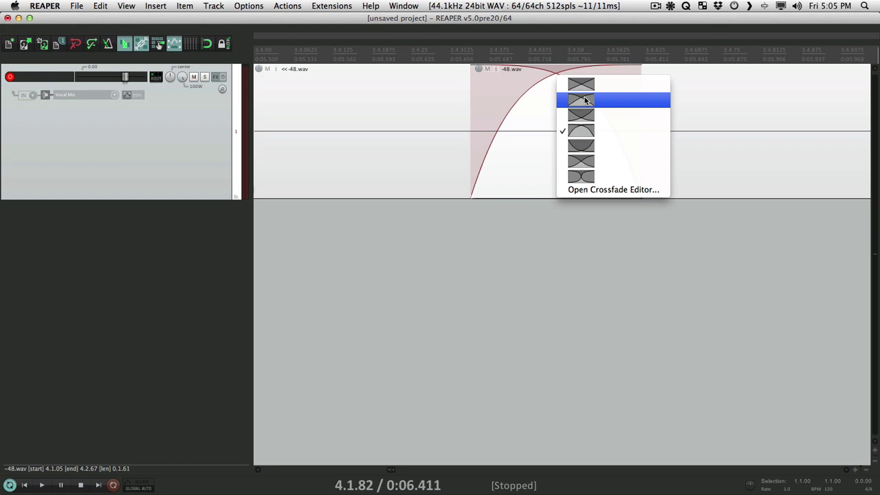
{"action": "left_click", "coordinate": [584, 100]}
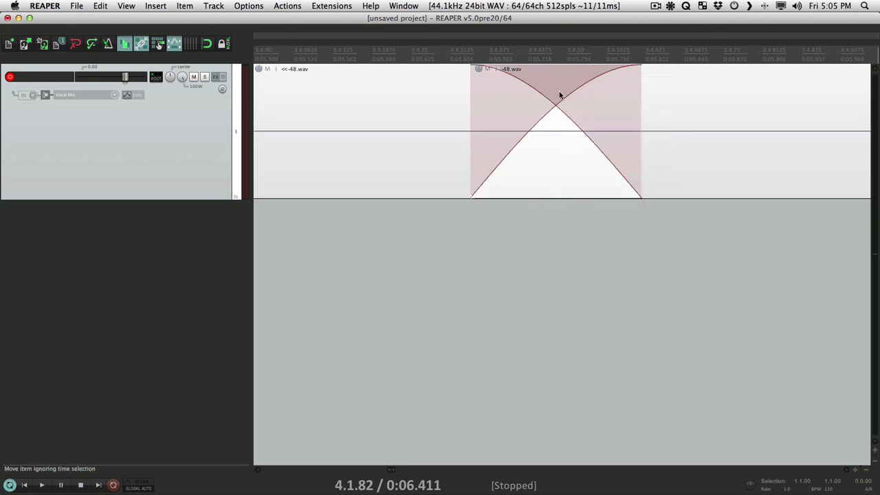
{"action": "right_click", "coordinate": [553, 104]}
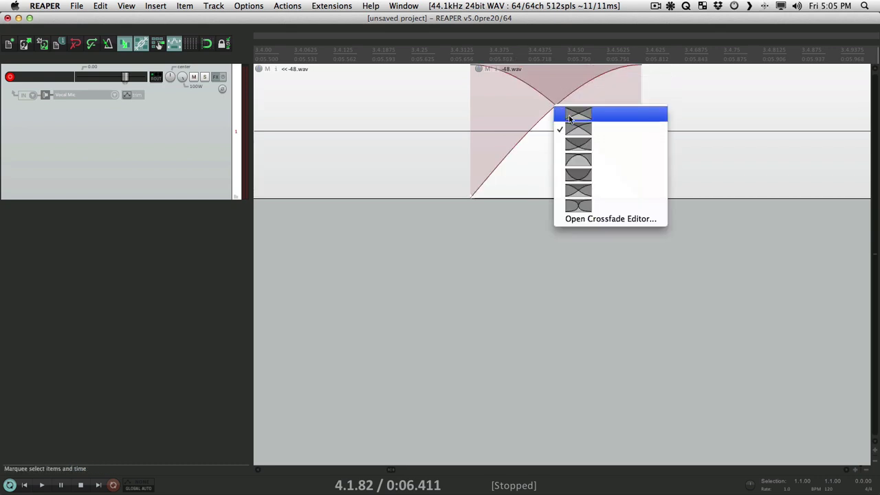
{"action": "left_click", "coordinate": [571, 115]}
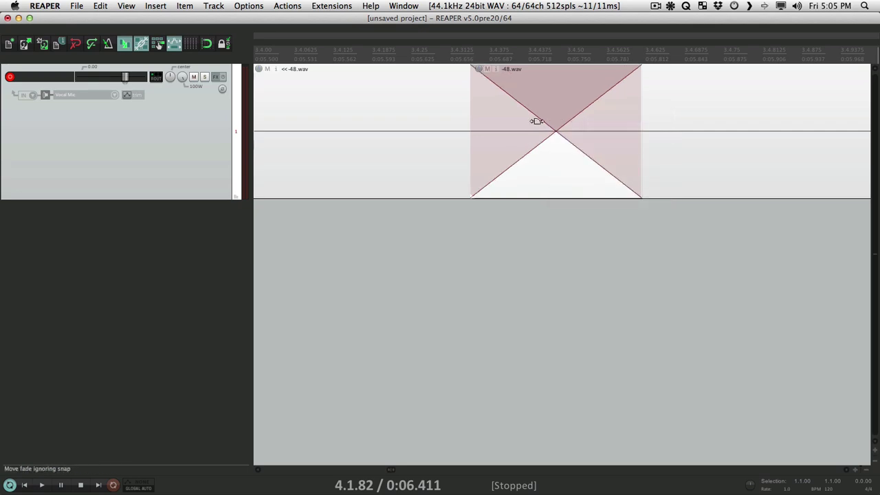
Step: Set the default crossfade shape to the gently rounded second preset in the media item defaults
{"action": "key", "text": "super+comma"}
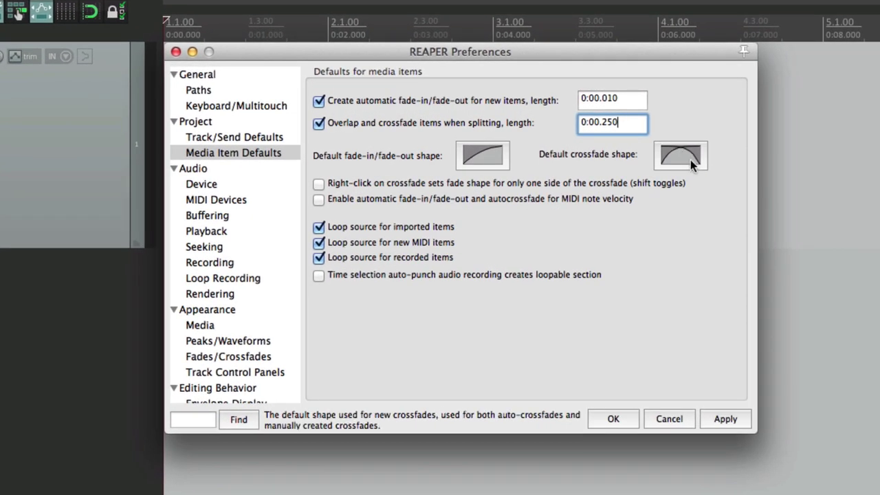
{"action": "left_click", "coordinate": [687, 157]}
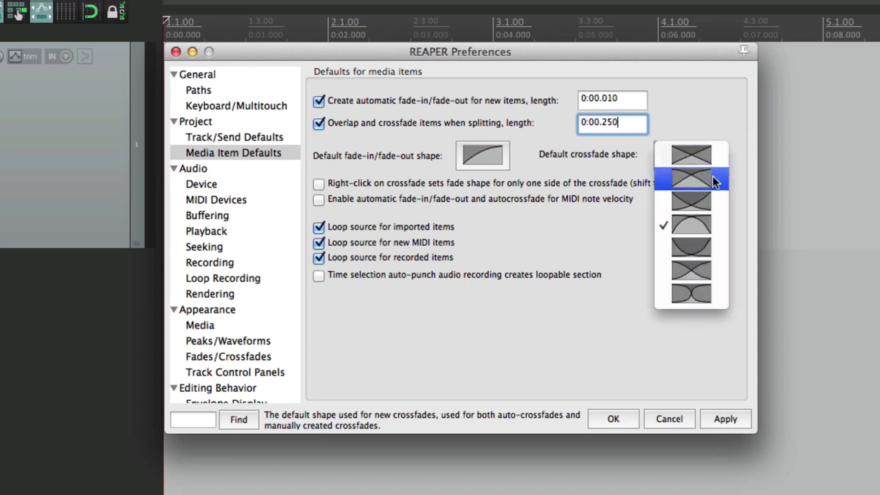
{"action": "left_click", "coordinate": [713, 177]}
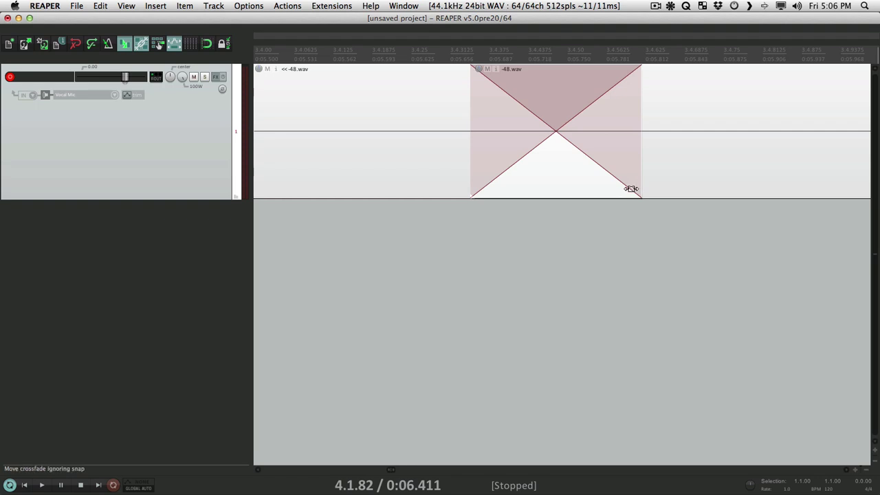
Step: Try the steep S-curve shape on the linear crossfade through its fade-out end, and undo the shape change
{"action": "right_click", "coordinate": [631, 188]}
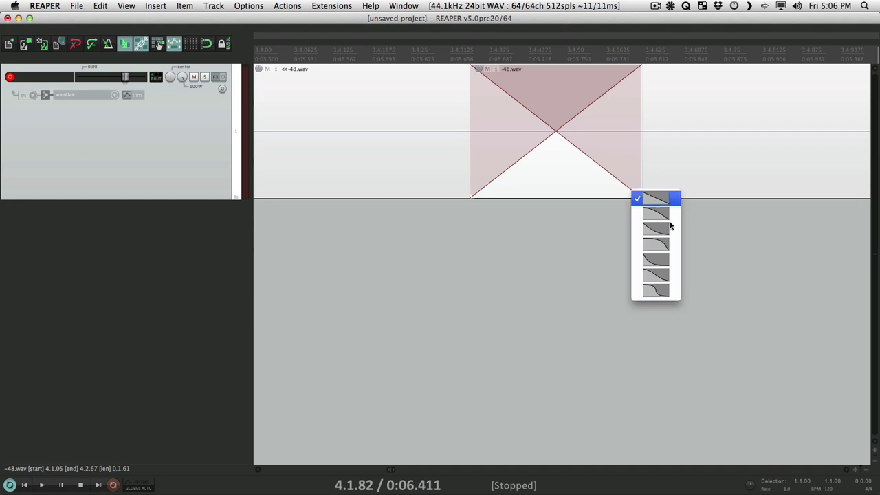
{"action": "left_click", "coordinate": [668, 294]}
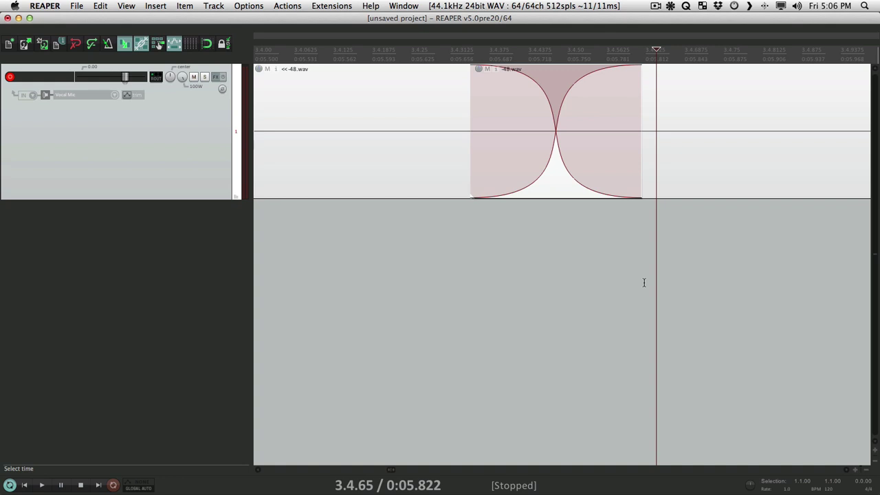
{"action": "key", "text": "super+z"}
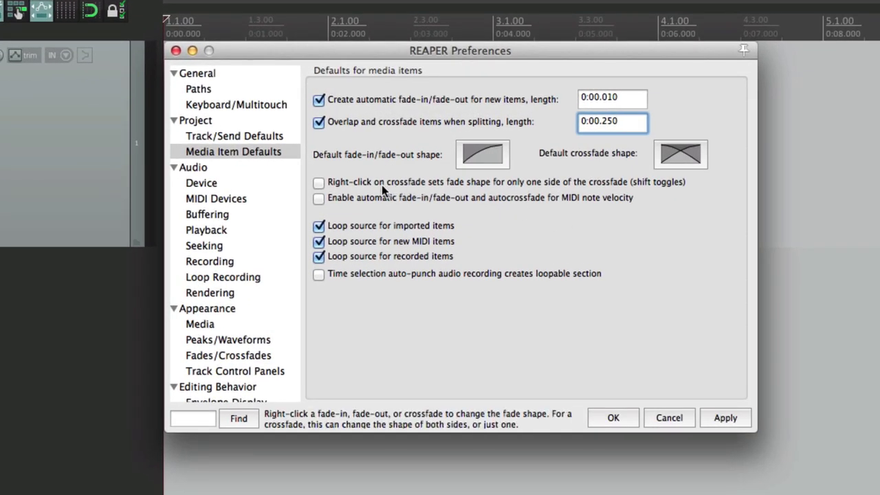
Step: Enable setting the fade shape for only one crossfade side, and give the fade-out a steep concave curve and the fade-in a gentle convex curve
{"action": "left_click", "coordinate": [318, 182]}
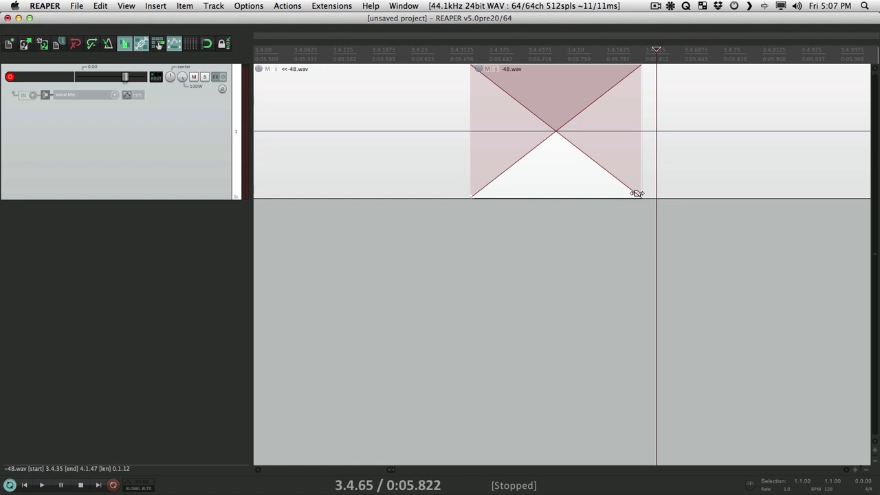
{"action": "right_click", "coordinate": [635, 193]}
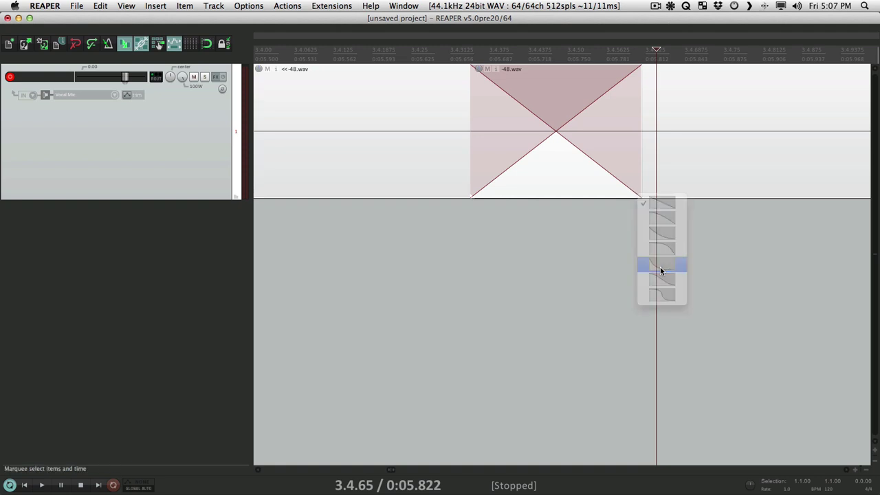
{"action": "left_click", "coordinate": [660, 267]}
{"action": "right_click", "coordinate": [474, 195]}
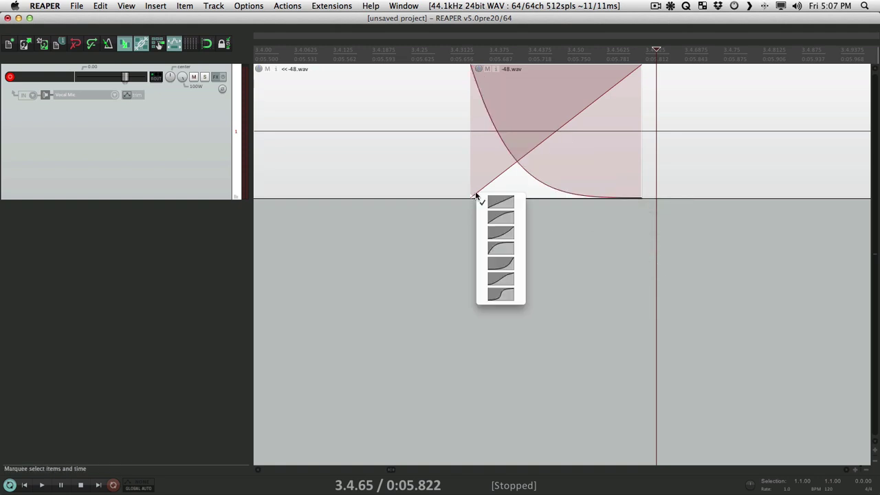
{"action": "left_click", "coordinate": [492, 219]}
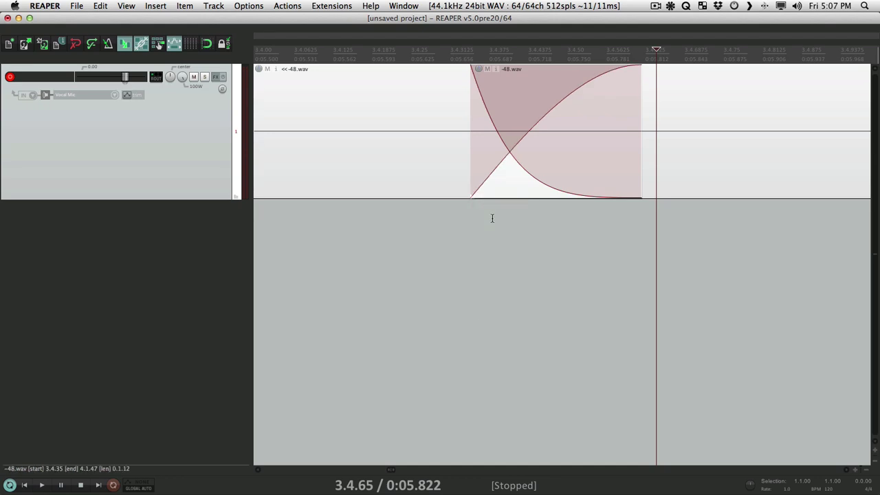
Step: Turn off the one-sided crossfade shape preference and set the crossfade's fade-out shape to linear
{"action": "key", "text": "super+comma"}
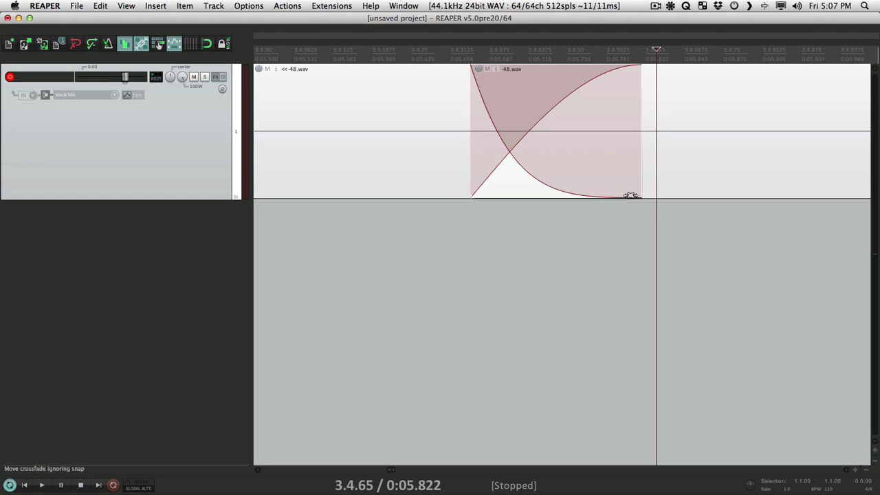
{"action": "right_click", "coordinate": [631, 196]}
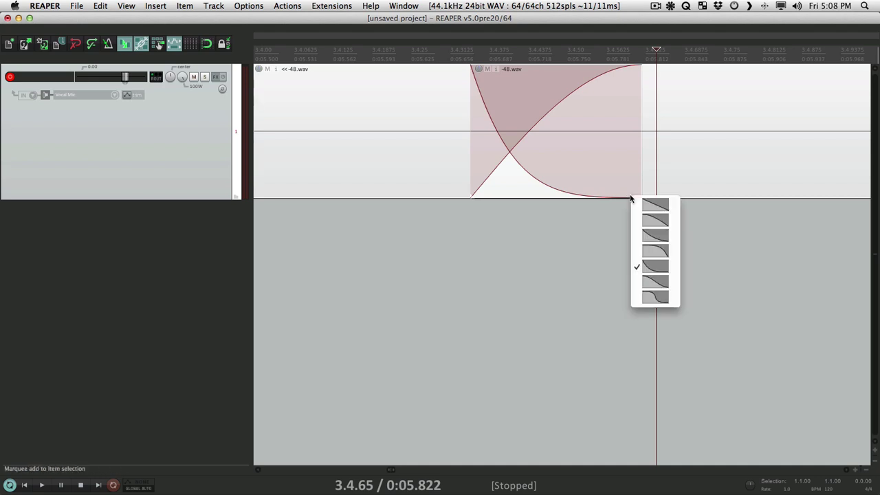
{"action": "left_click", "coordinate": [643, 205]}
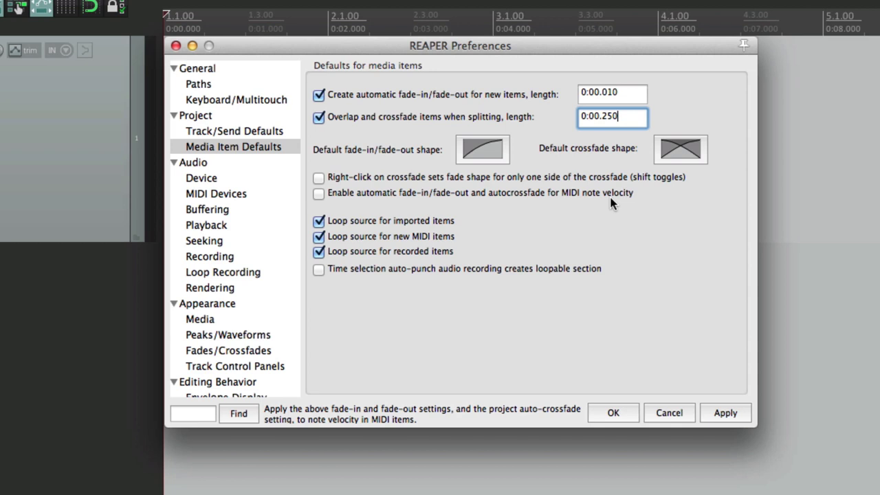
Step: Enable automatic fade-in/fade-out and autocrossfade for MIDI note velocity
{"action": "left_click", "coordinate": [320, 194]}
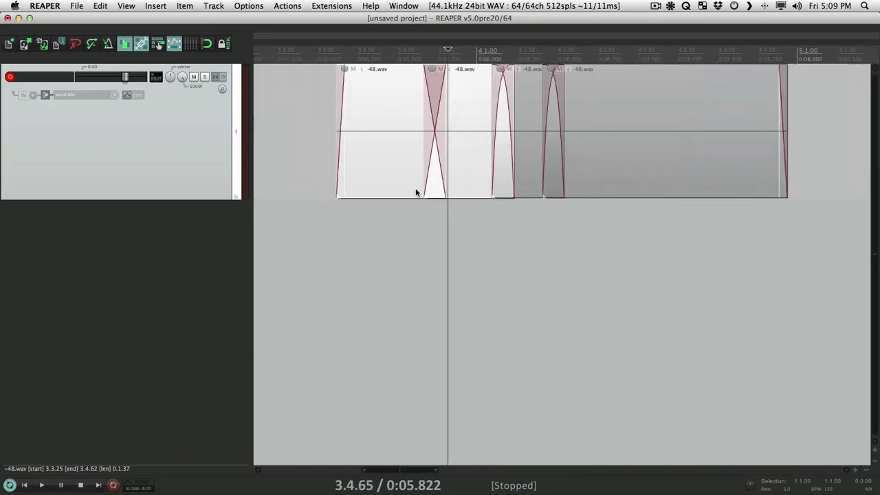
Step: Remove all split items from the track and import Drum Loop.wav from the Loops folder in Finder at about 0:03.86
{"action": "key", "text": "super+z"}
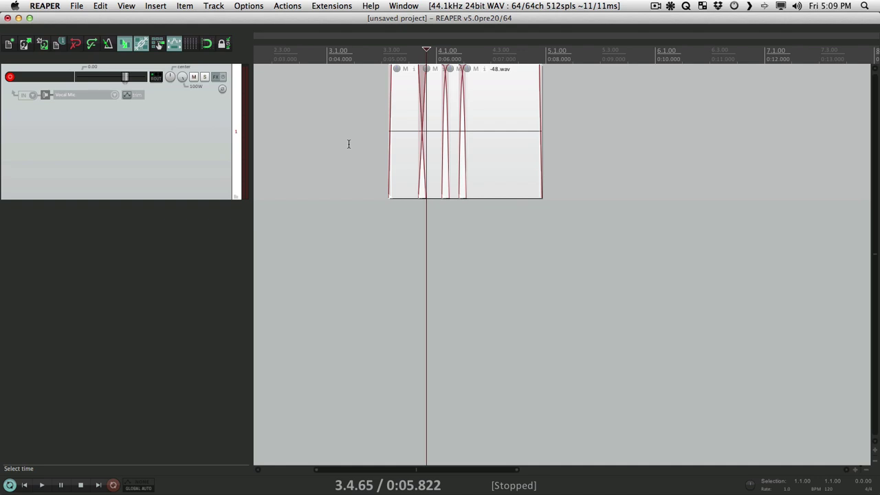
{"action": "key", "text": "super+z"}
{"action": "key", "text": "super+Tab"}
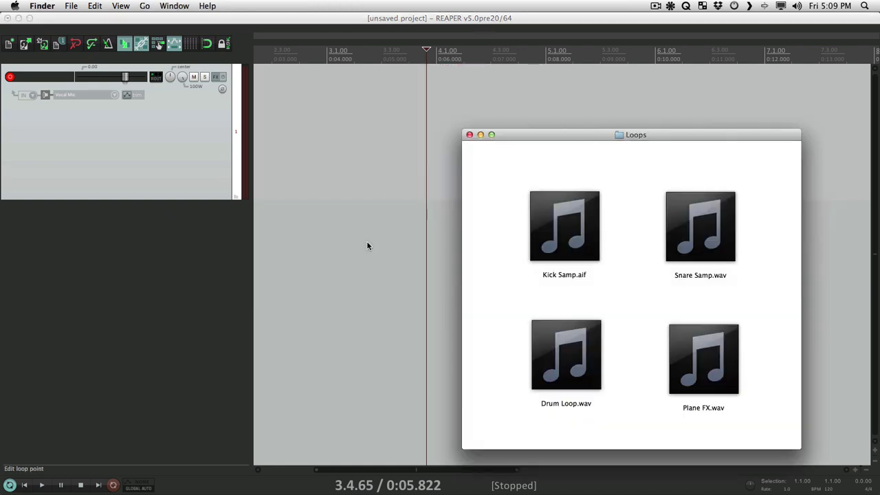
{"action": "mouse_move", "coordinate": [552, 363]}
{"action": "left_click_drag", "start_coordinate": [546, 337], "coordinate": [300, 181]}
{"action": "left_click", "coordinate": [306, 180]}
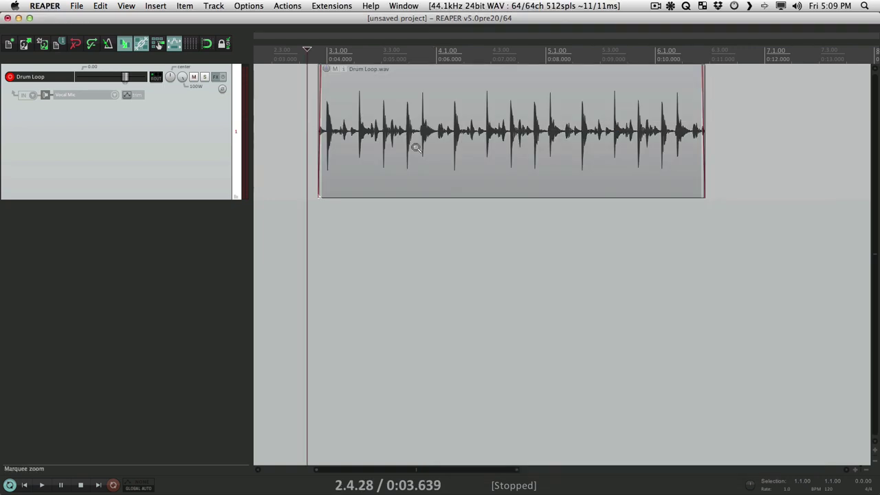
Step: Inspect the automatic fade at the start of the drum loop item and select the item at 0:08.886
{"action": "scroll", "coordinate": [398, 128], "scroll_direction": "down", "scroll_amount": 3}
{"action": "left_click_drag", "start_coordinate": [354, 116], "coordinate": [414, 153]}
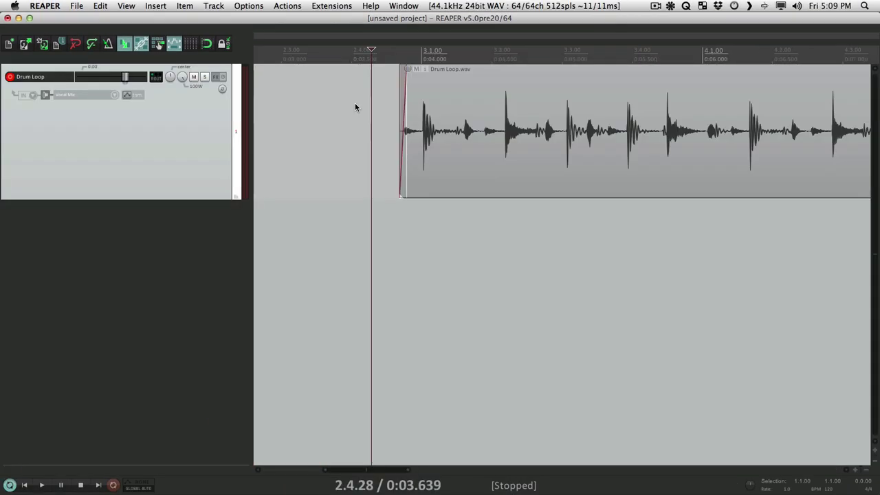
{"action": "scroll", "coordinate": [356, 104], "scroll_direction": "down", "scroll_amount": 2}
{"action": "left_click", "coordinate": [460, 94]}
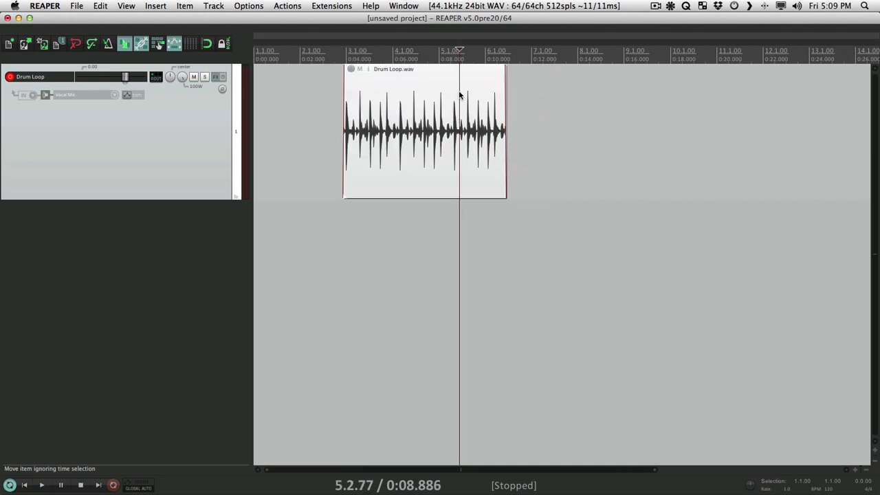
Step: Delete the drum loop item and import Drum Loop.wav again from the Loops folder in Finder at about 0:00.6
{"action": "key", "text": "Delete"}
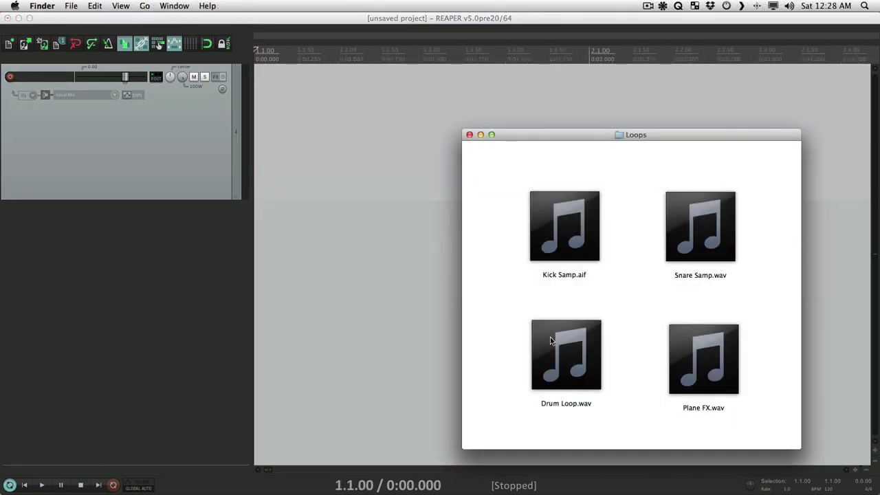
{"action": "left_click_drag", "start_coordinate": [550, 337], "coordinate": [361, 123]}
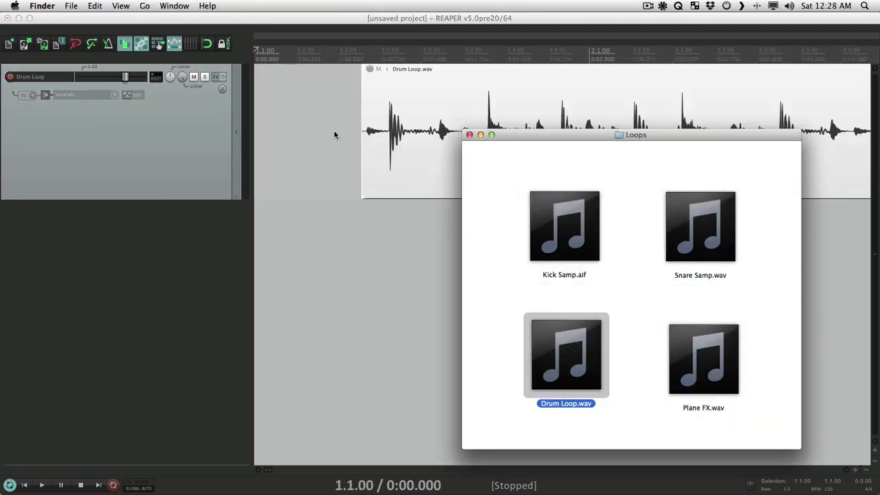
{"action": "left_click", "coordinate": [334, 135]}
Step: Extend the right edge of the looping drum loop item to about 0:16.6 and further on to repeat its source
{"action": "scroll", "coordinate": [369, 120], "scroll_direction": "up", "scroll_amount": 5}
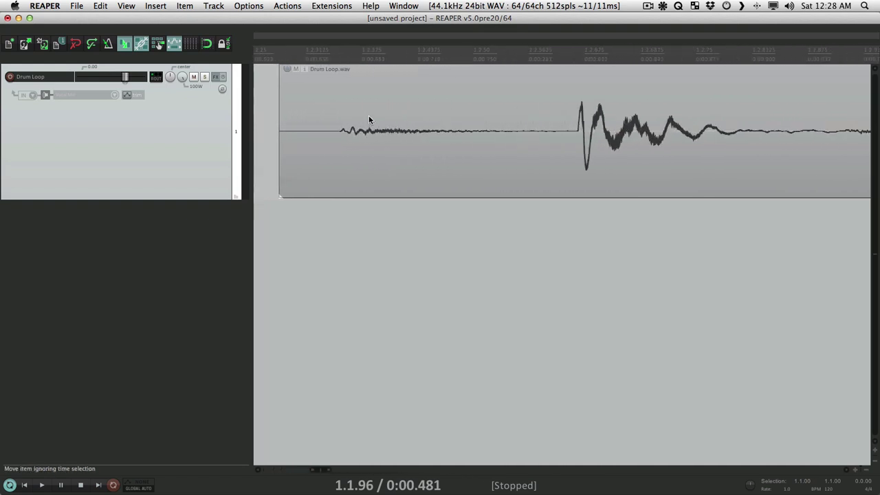
{"action": "scroll", "coordinate": [338, 123], "scroll_direction": "down", "scroll_amount": 6}
{"action": "scroll", "coordinate": [339, 124], "scroll_direction": "down", "scroll_amount": 2}
{"action": "scroll", "coordinate": [405, 124], "scroll_direction": "down", "scroll_amount": 2}
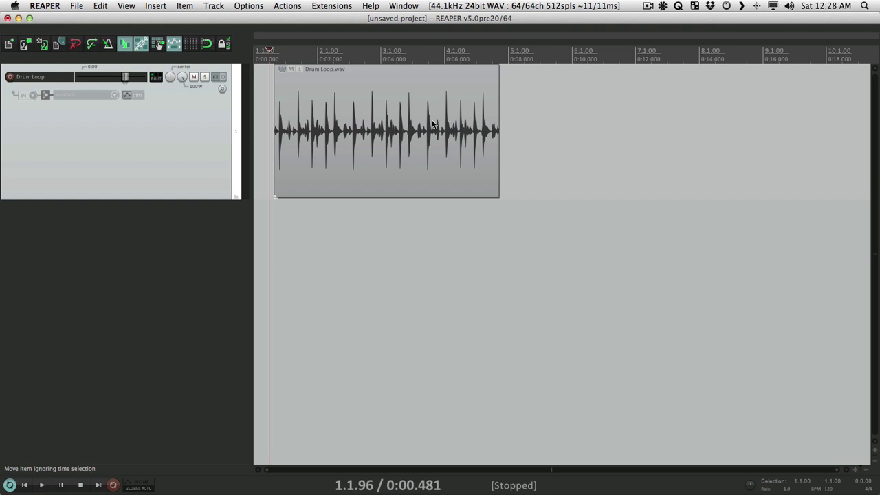
{"action": "left_click_drag", "start_coordinate": [499, 103], "coordinate": [784, 107]}
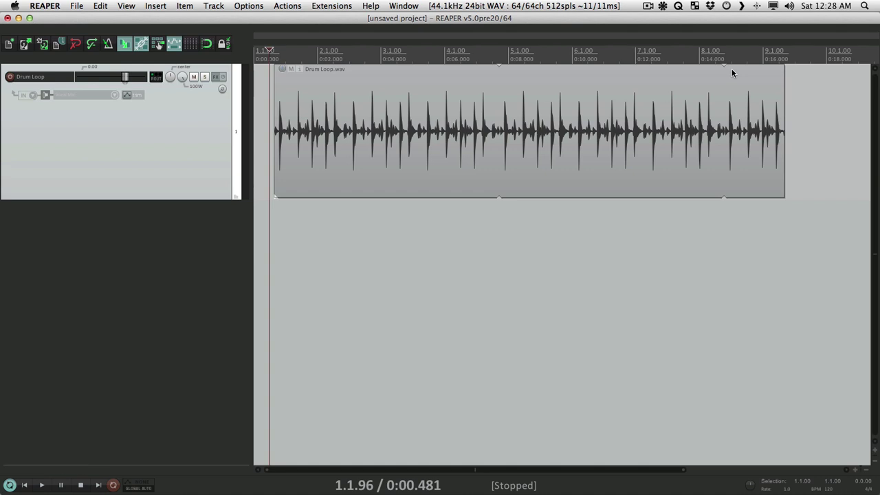
{"action": "scroll", "coordinate": [703, 86], "scroll_direction": "down", "scroll_amount": 6}
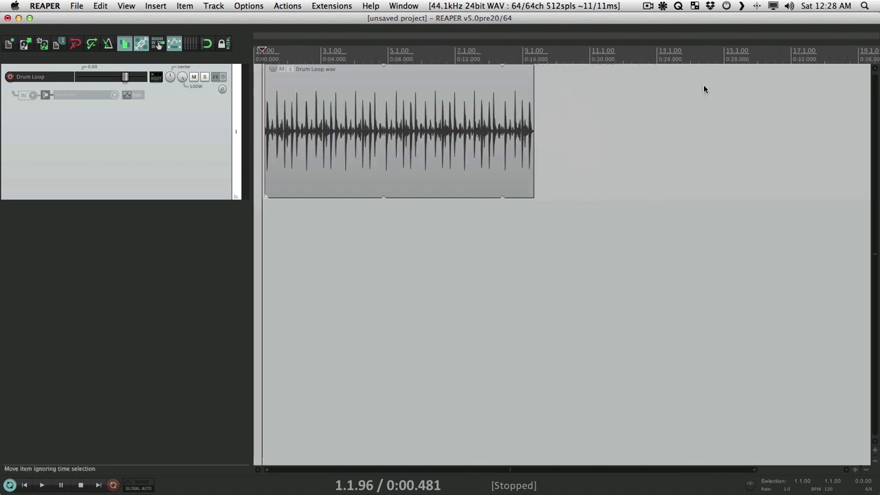
{"action": "left_click_drag", "start_coordinate": [364, 137], "coordinate": [771, 137]}
{"action": "scroll", "coordinate": [313, 143], "scroll_direction": "up", "scroll_amount": 6}
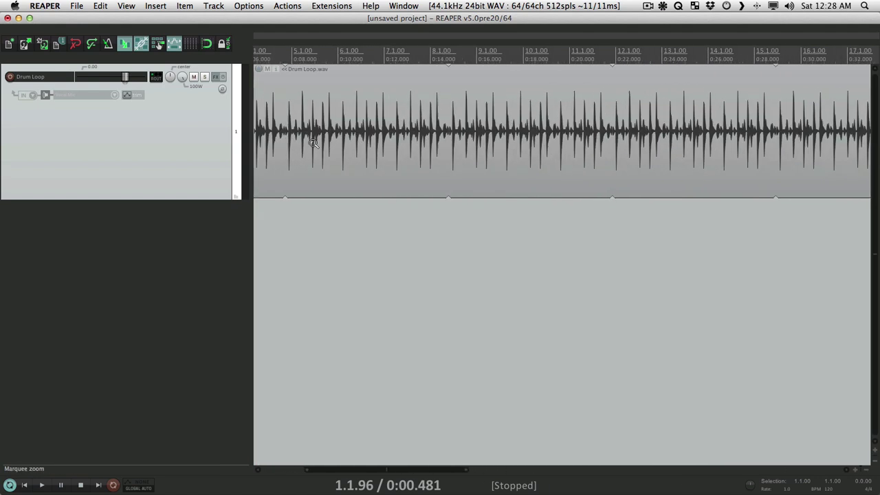
{"action": "left_click_drag", "start_coordinate": [271, 113], "coordinate": [289, 115]}
{"action": "scroll", "coordinate": [341, 127], "scroll_direction": "down", "scroll_amount": 4}
{"action": "scroll", "coordinate": [341, 127], "scroll_direction": "down", "scroll_amount": 3}
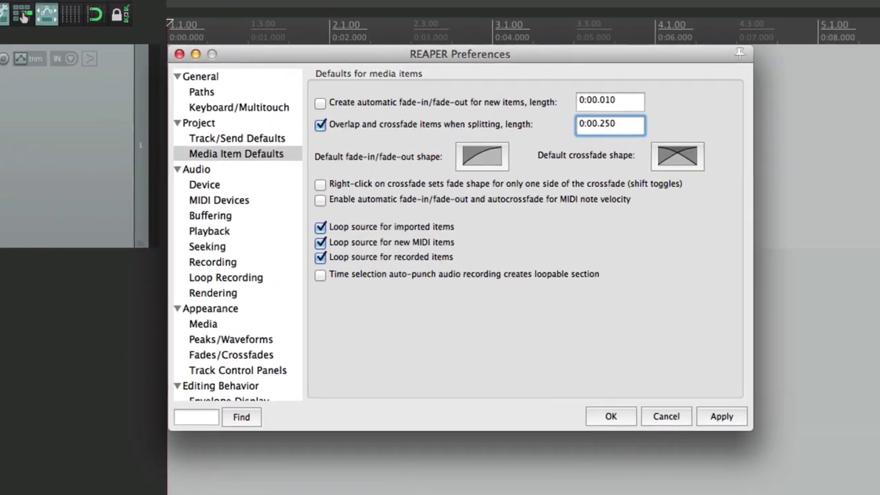
Step: Turn off source looping for imported items and import Drum Loop.wav from the Loops folder at about 0:02.4
{"action": "left_click", "coordinate": [320, 227]}
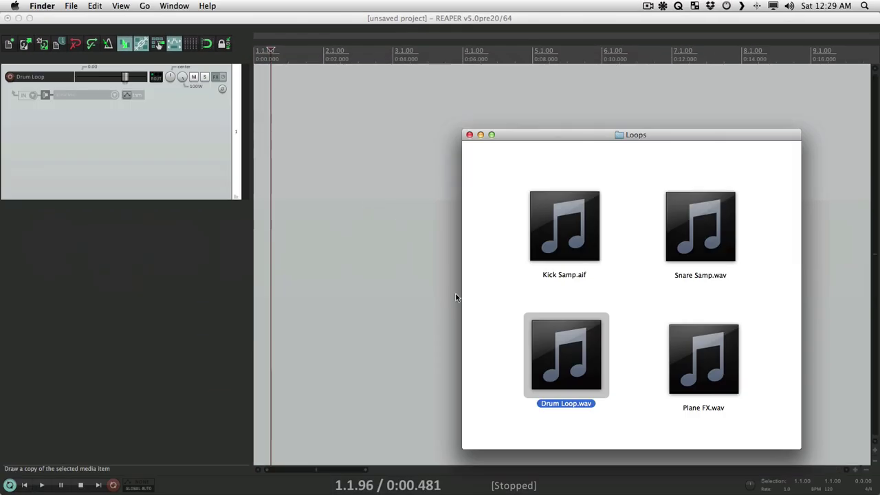
{"action": "left_click_drag", "start_coordinate": [562, 351], "coordinate": [314, 112]}
{"action": "scroll", "coordinate": [311, 110], "scroll_direction": "down", "scroll_amount": 5}
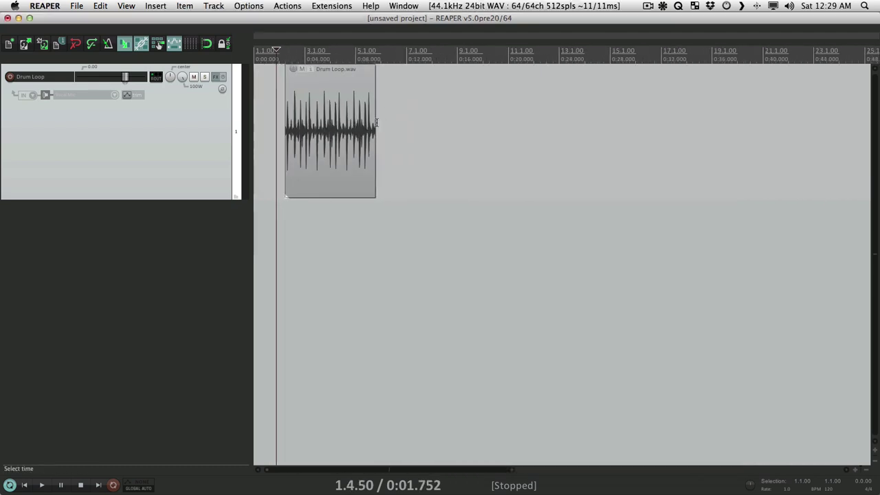
Step: Extend both edges of the drum loop item beyond its source, moving it so the audio starts at about 0:18.6
{"action": "left_click_drag", "start_coordinate": [378, 122], "coordinate": [703, 126]}
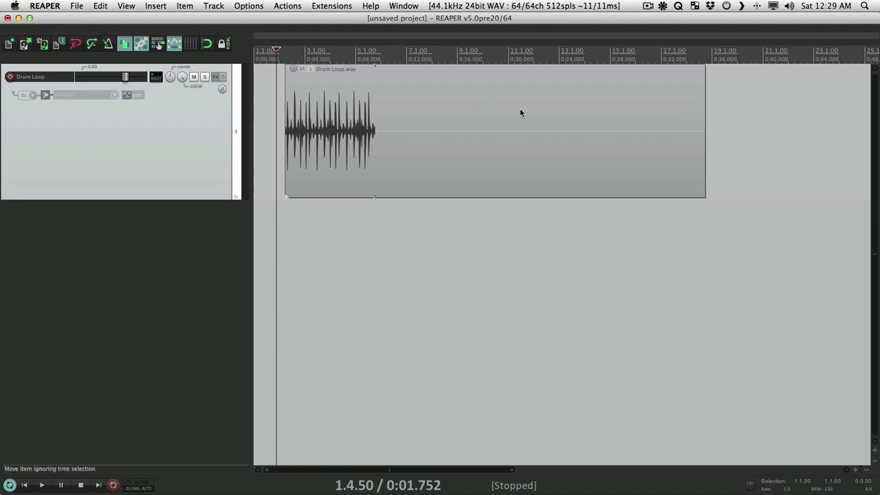
{"action": "left_click", "coordinate": [300, 125]}
{"action": "left_click_drag", "start_coordinate": [325, 100], "coordinate": [289, 121]}
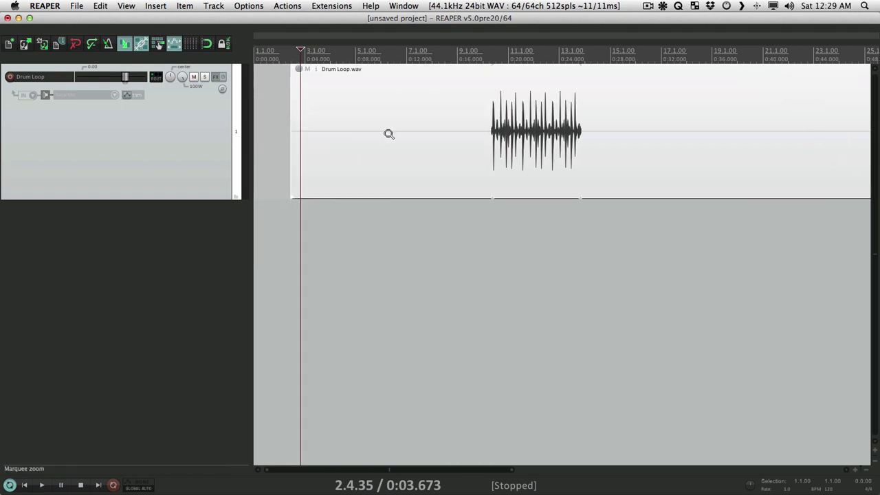
{"action": "scroll", "coordinate": [389, 133], "scroll_direction": "down", "scroll_amount": 3}
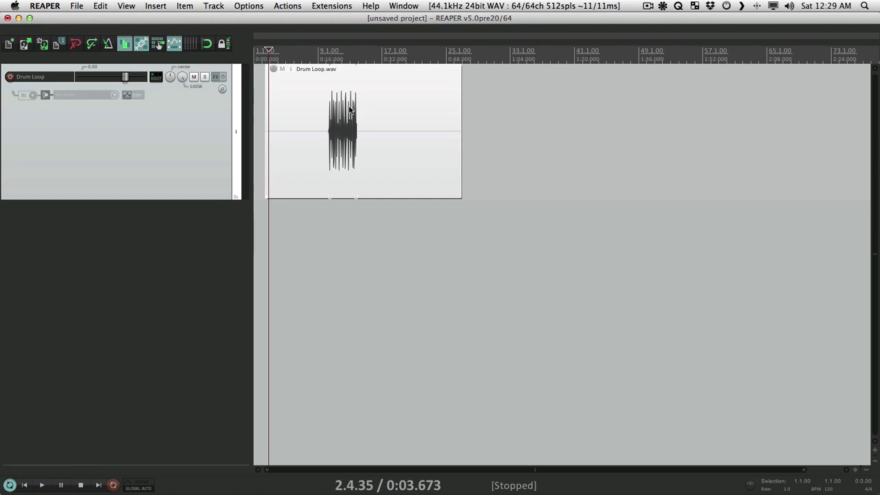
{"action": "scroll", "coordinate": [307, 120], "scroll_direction": "up", "scroll_amount": 3}
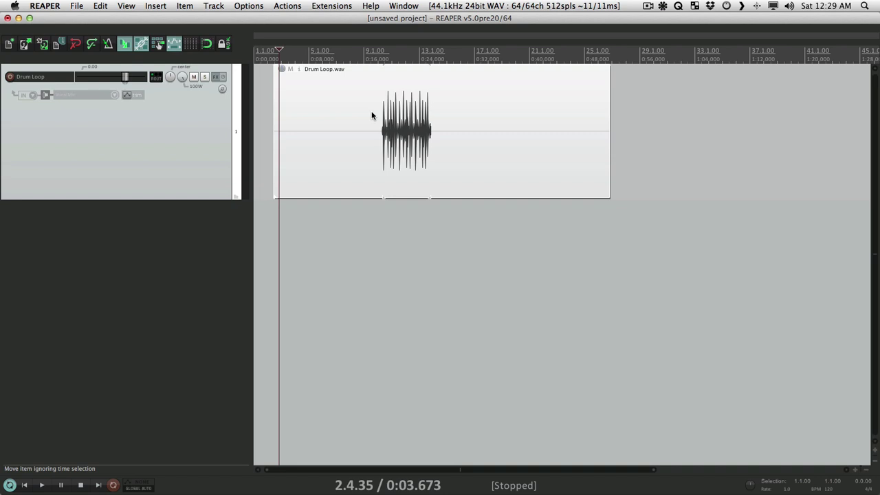
Step: Replace the item with a fresh import of Drum Loop.wav at about 0:18 and extend its right edge to about 1:00
{"action": "key", "text": "Delete"}
{"action": "key", "text": "super+Tab"}
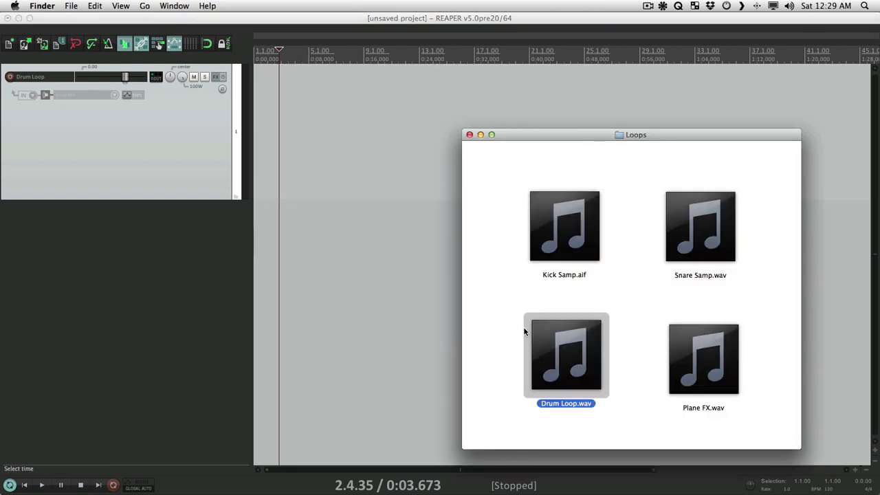
{"action": "left_click_drag", "start_coordinate": [538, 327], "coordinate": [376, 190]}
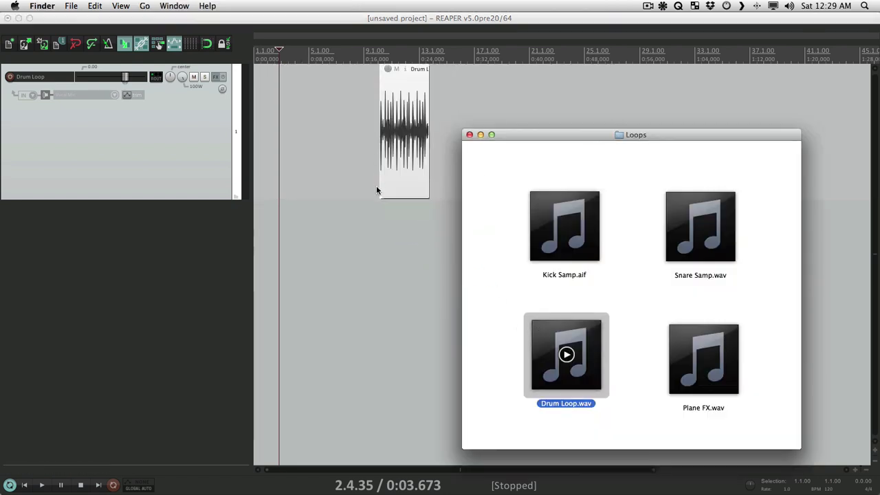
{"action": "left_click", "coordinate": [362, 140]}
{"action": "left_click_drag", "start_coordinate": [428, 145], "coordinate": [656, 139]}
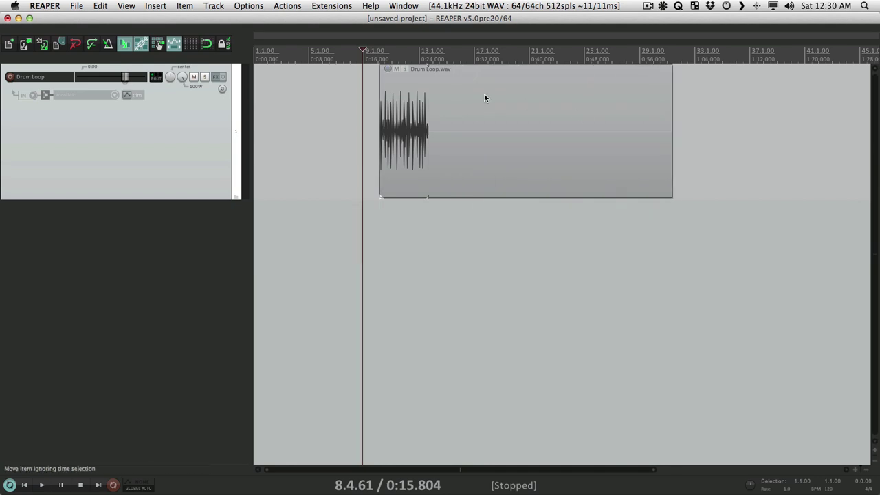
Step: Enable Loop item source for this drum loop item and extend its right edge to about 1:57
{"action": "right_click", "coordinate": [463, 83]}
{"action": "mouse_move", "coordinate": [474, 95]}
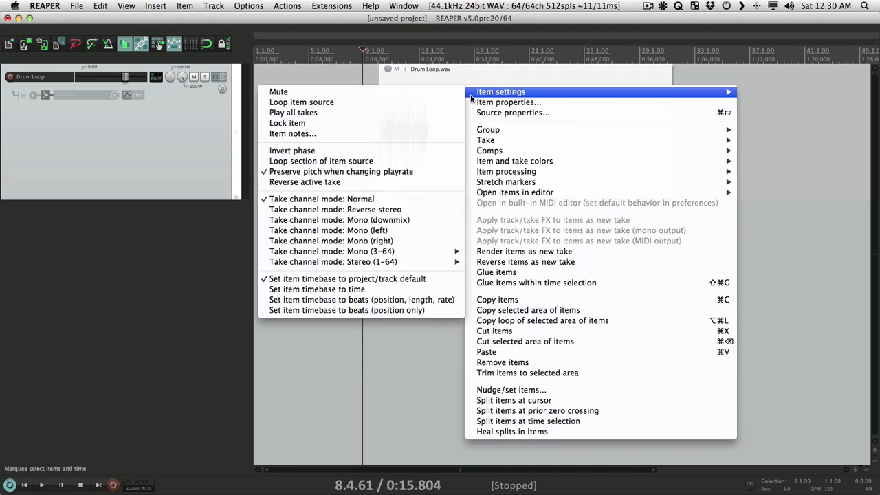
{"action": "left_click", "coordinate": [428, 103]}
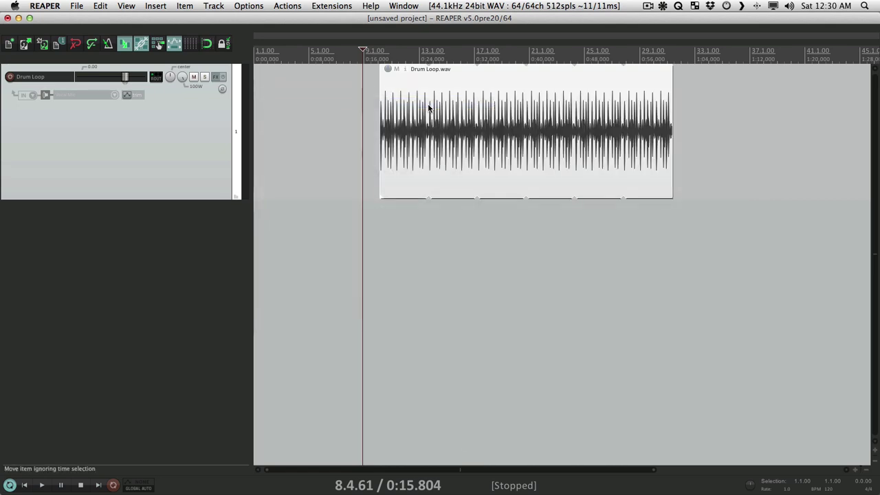
{"action": "scroll", "coordinate": [458, 133], "scroll_direction": "down", "scroll_amount": 3}
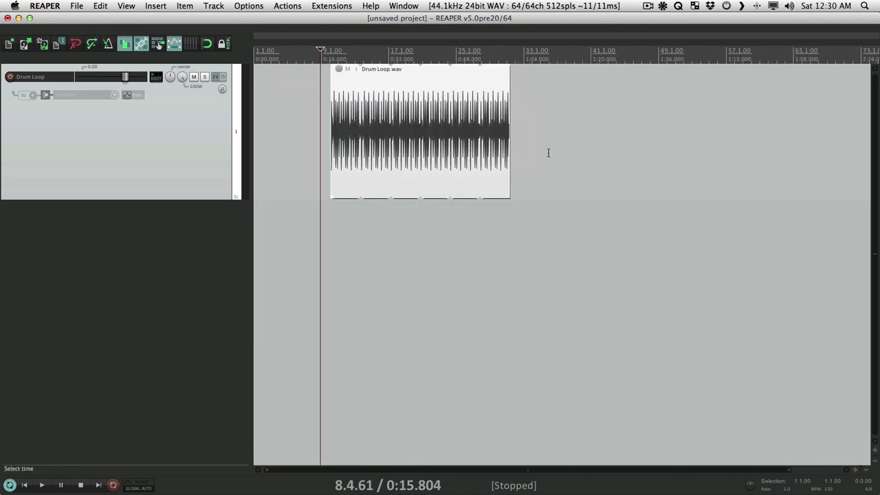
{"action": "left_click_drag", "start_coordinate": [506, 147], "coordinate": [756, 149]}
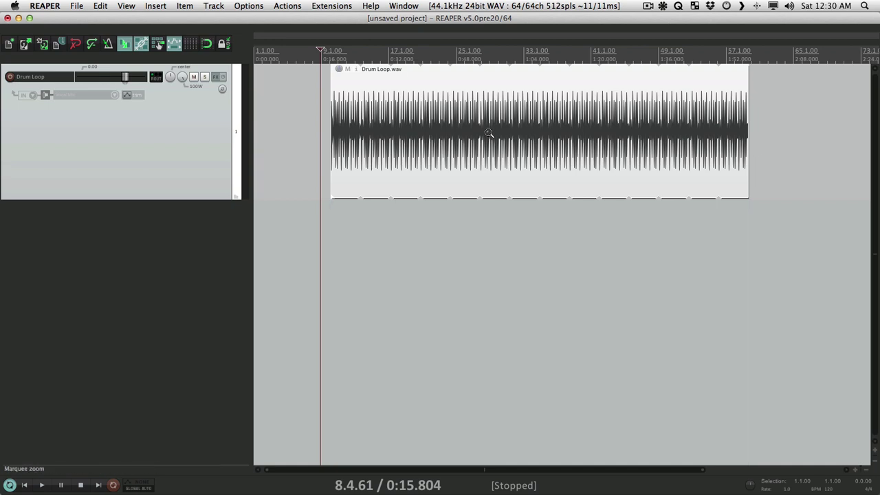
Step: Disable Loop item source for the drum loop item and delete the item from the track
{"action": "right_click", "coordinate": [426, 82]}
{"action": "mouse_move", "coordinate": [441, 88]}
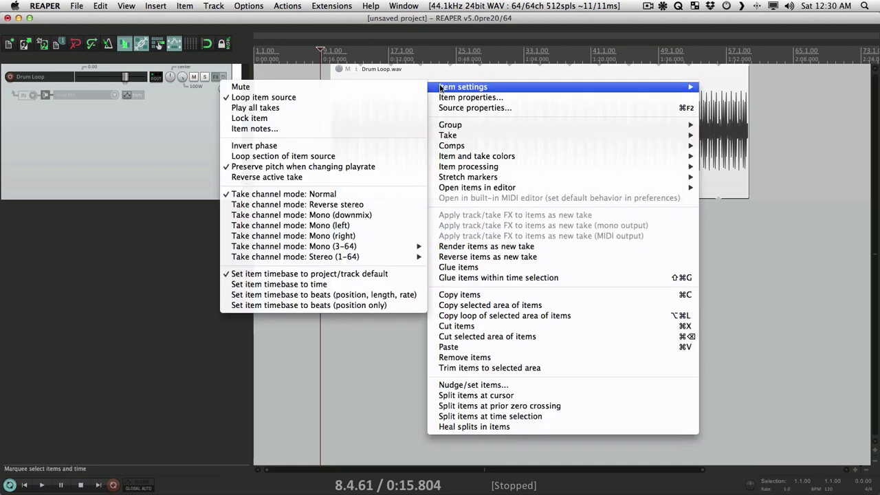
{"action": "left_click", "coordinate": [414, 99]}
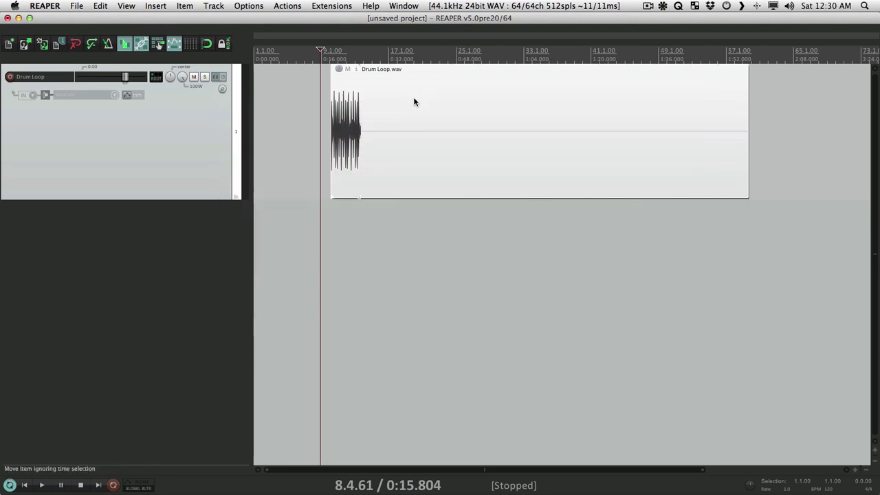
{"action": "key", "text": "Delete"}
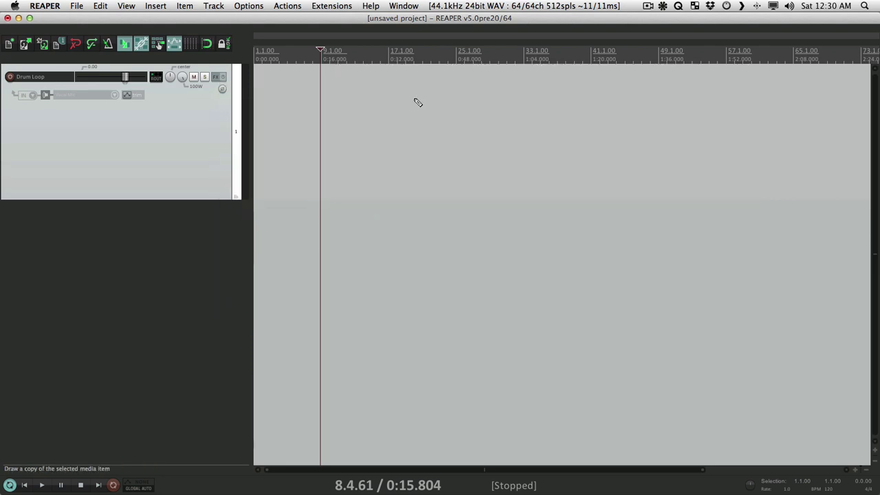
Step: Turn source looping for imported items back on in the media item default preferences
{"action": "key", "text": "super+comma"}
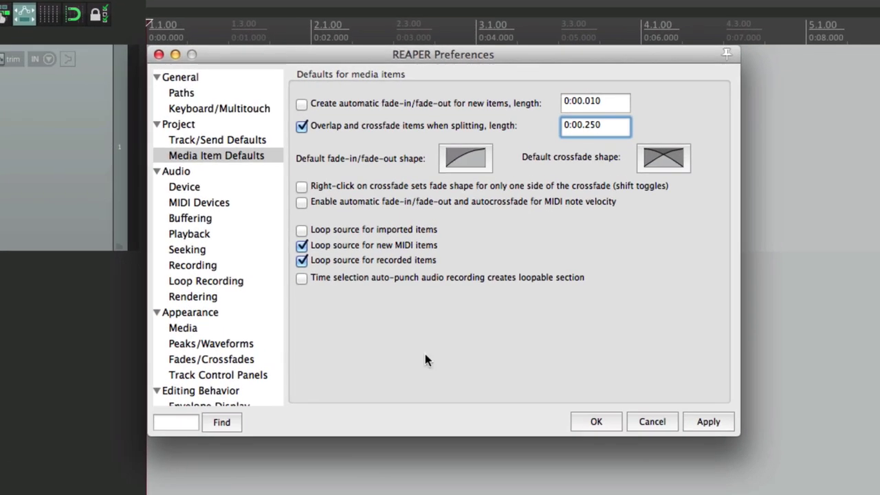
{"action": "left_click", "coordinate": [301, 230]}
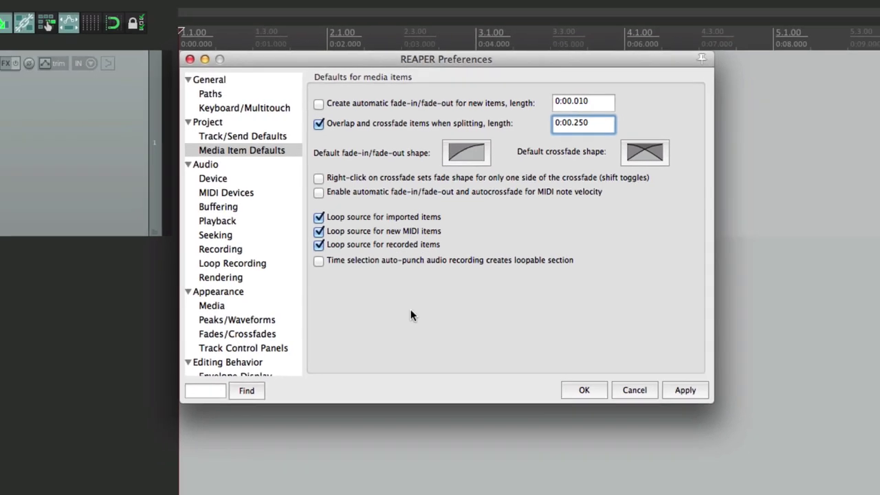
{"action": "key", "text": "Escape"}
Step: Import Drum Loop.wav from the Loops folder at about 0:25.7 and extend its right edge to about 1:08
{"action": "key", "text": "super+Tab"}
{"action": "left_click_drag", "start_coordinate": [537, 326], "coordinate": [340, 156]}
{"action": "left_click", "coordinate": [339, 155]}
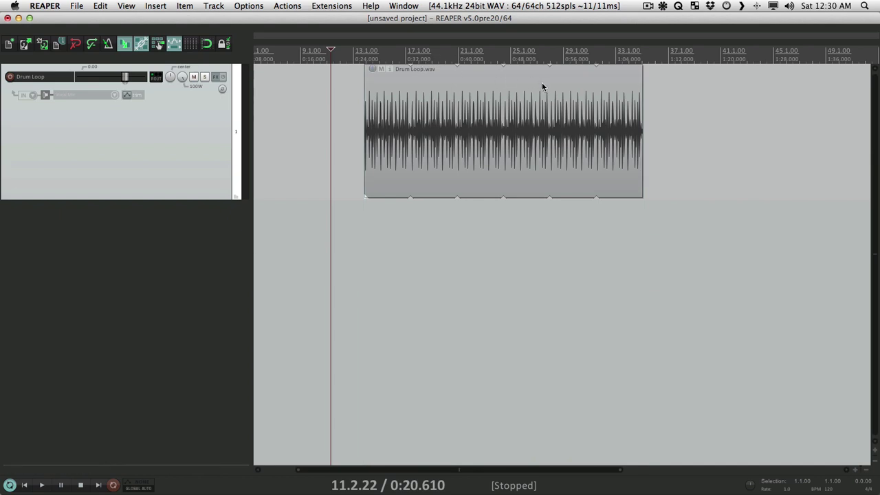
Step: Replace the drum loop item with Snare Samp.wav at about 0:24.4 and extend its right edge to about 0:31.4
{"action": "left_click", "coordinate": [492, 79]}
{"action": "key", "text": "Delete"}
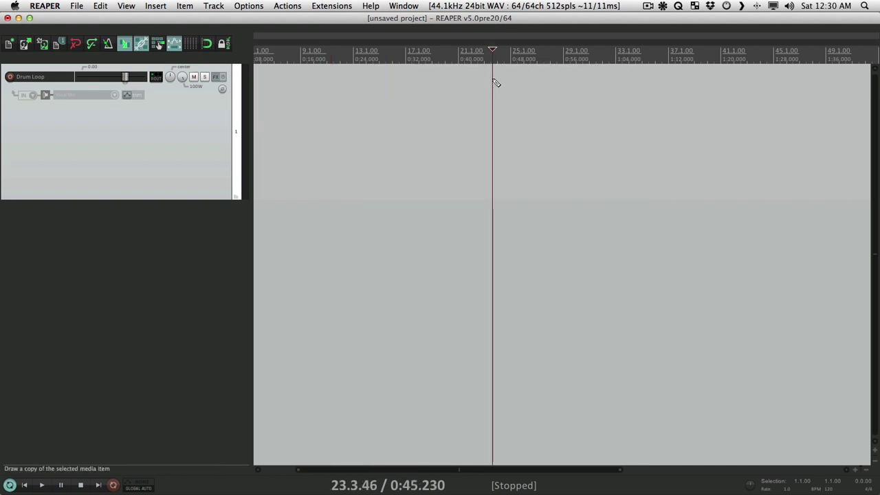
{"action": "key", "text": "super+Tab"}
{"action": "mouse_move", "coordinate": [730, 217]}
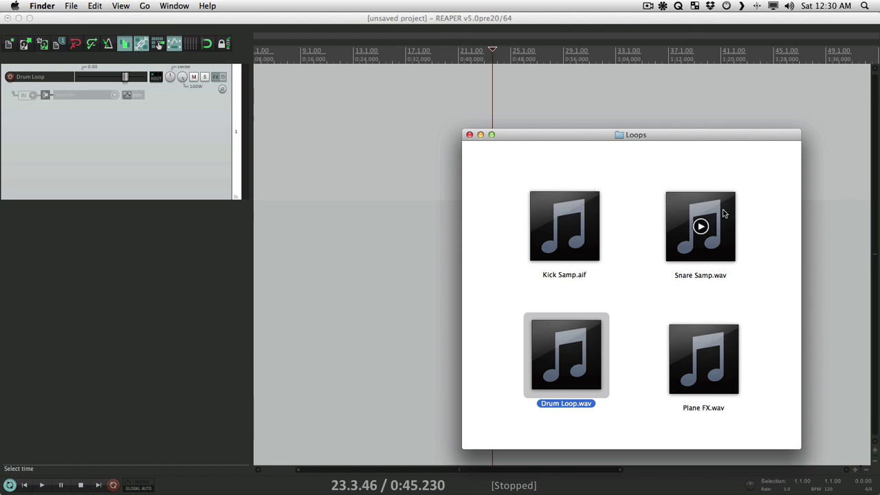
{"action": "left_click_drag", "start_coordinate": [723, 214], "coordinate": [345, 125]}
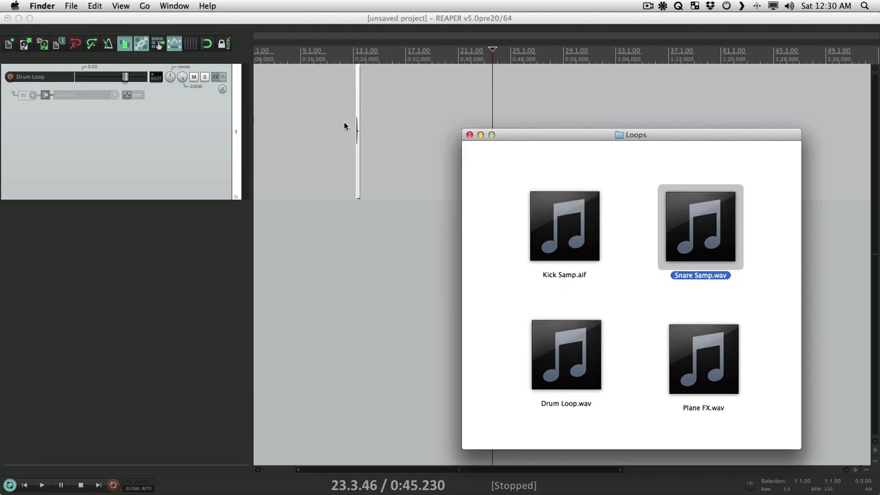
{"action": "scroll", "coordinate": [342, 123], "scroll_direction": "up", "scroll_amount": 5}
{"action": "left_click_drag", "start_coordinate": [451, 141], "coordinate": [736, 143]}
{"action": "left_click", "coordinate": [525, 88]}
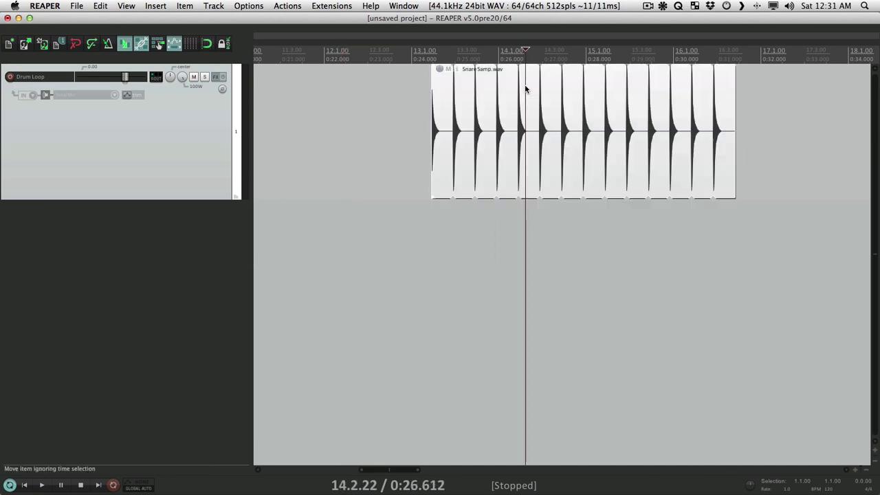
Step: Delete the snare item and turn off source looping for imported items in the media item default preferences
{"action": "key", "text": "Delete"}
{"action": "key", "text": "super+comma"}
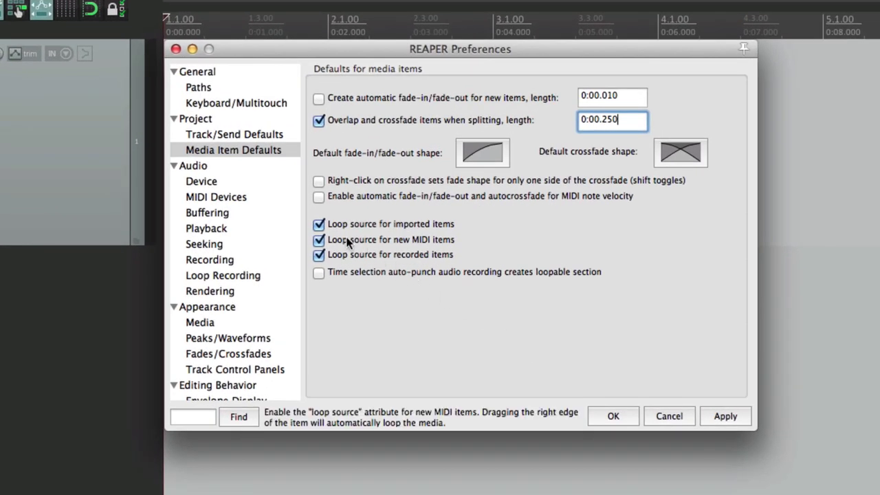
{"action": "left_click", "coordinate": [318, 224]}
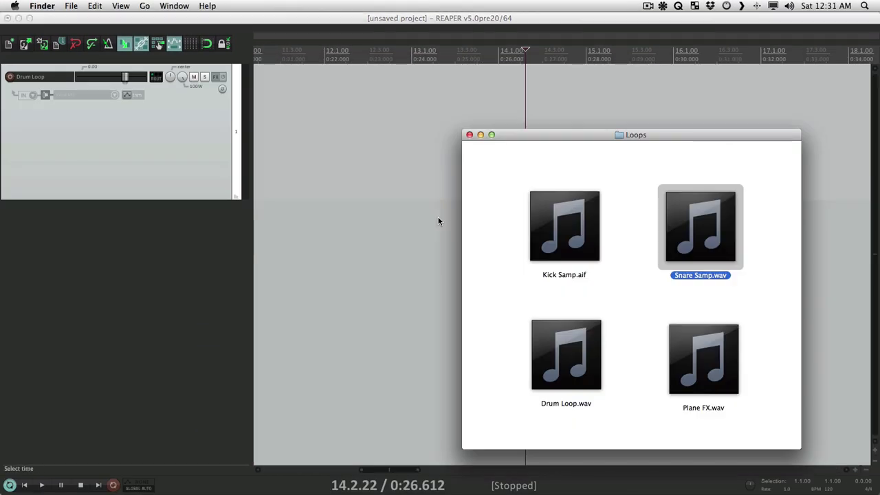
Step: Import Snare Samp.wav at about 0:22.9 with its right edge extended to about 0:28.4, and delete the item after this test
{"action": "left_click_drag", "start_coordinate": [697, 223], "coordinate": [605, 142]}
{"action": "left_click", "coordinate": [342, 144]}
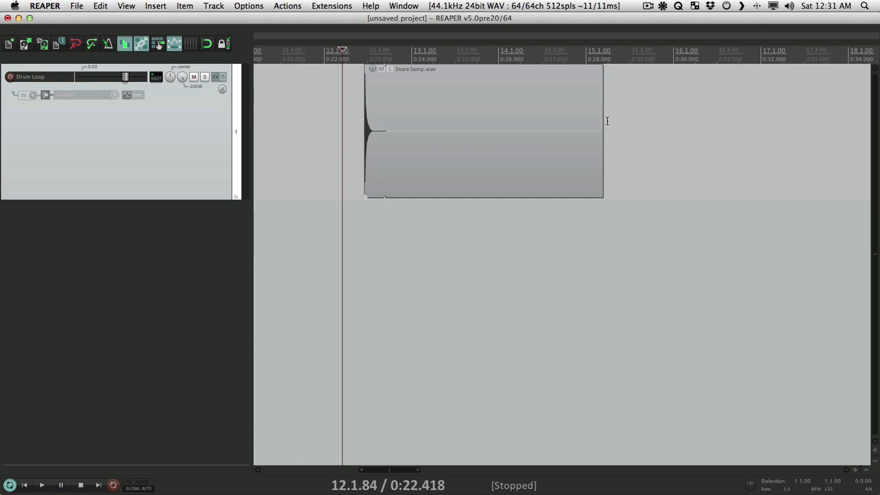
{"action": "left_click", "coordinate": [422, 93]}
{"action": "key", "text": "Delete"}
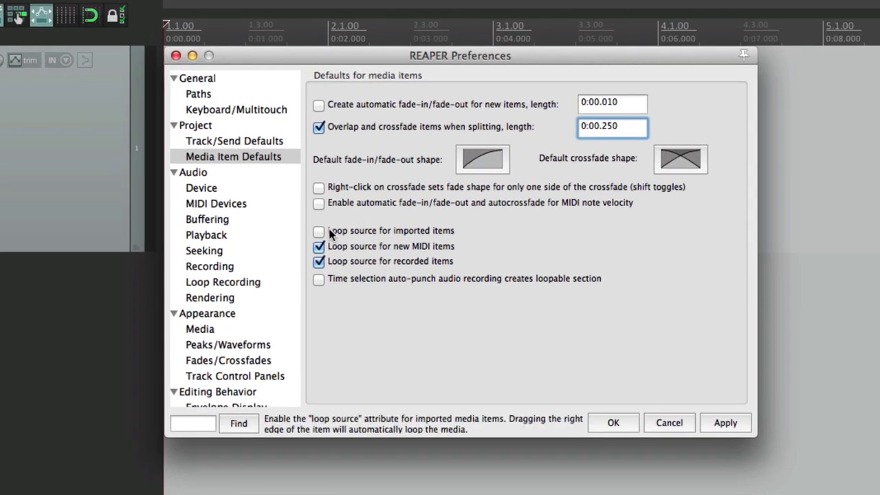
Step: Turn on source looping for imported items and turn it off for new MIDI items in the media item defaults
{"action": "left_click", "coordinate": [318, 232]}
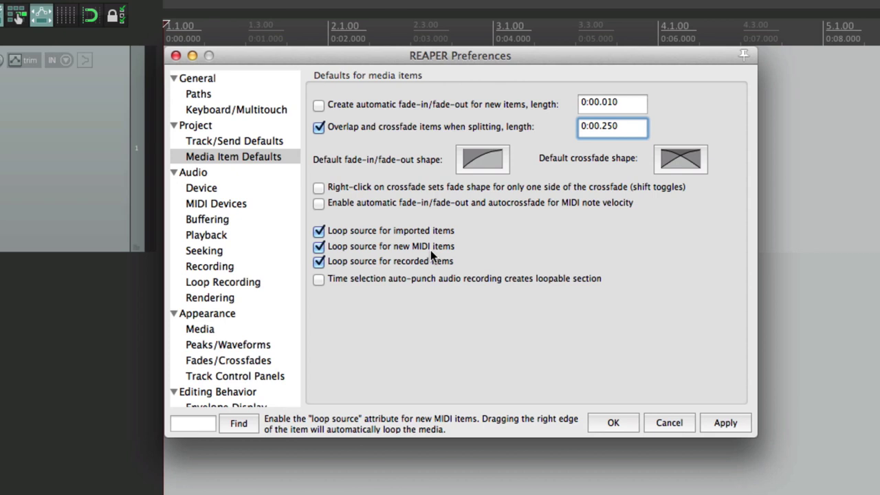
{"action": "left_click", "coordinate": [319, 247]}
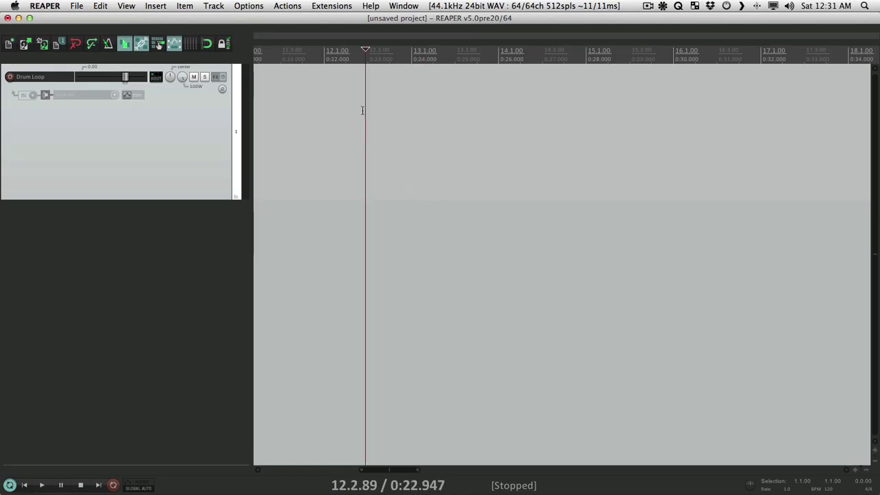
Step: Draw an empty MIDI item at about 0:26 on the Drum Loop track and extend its right edge to about 0:34.2
{"action": "left_click_drag", "start_coordinate": [503, 114], "coordinate": [654, 114]}
{"action": "scroll", "coordinate": [560, 170], "scroll_direction": "down", "scroll_amount": 2}
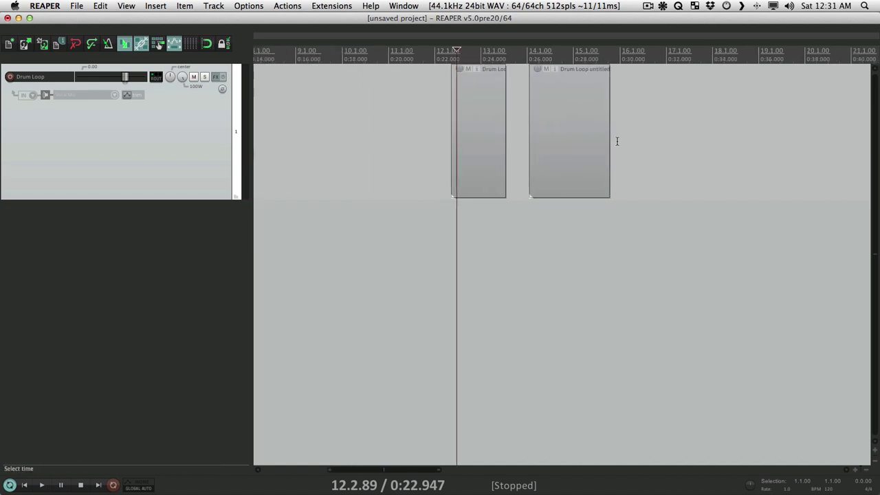
{"action": "left_click_drag", "start_coordinate": [610, 140], "coordinate": [717, 147]}
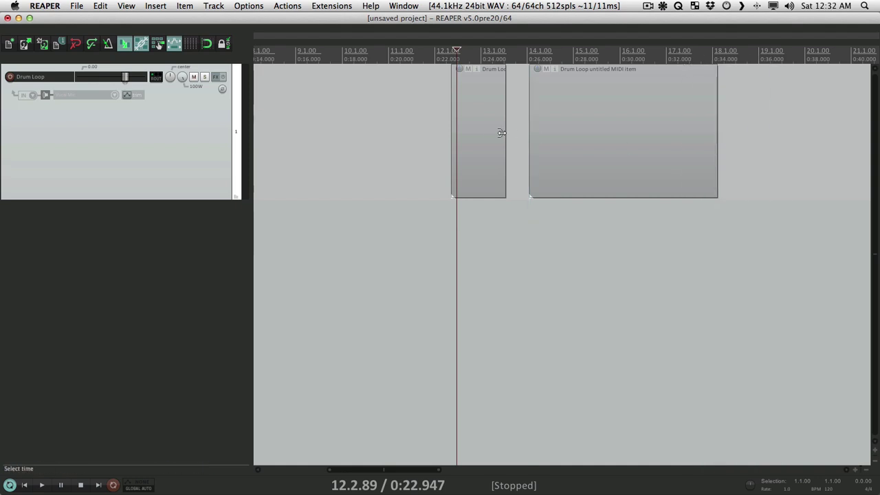
Step: Extend the left edge of the first MIDI item to about 0:20.7, and delete both MIDI items
{"action": "left_click_drag", "start_coordinate": [451, 129], "coordinate": [405, 132]}
{"action": "left_click", "coordinate": [379, 130]}
{"action": "left_click", "coordinate": [418, 108]}
{"action": "key", "text": "Delete"}
{"action": "left_click", "coordinate": [548, 100]}
{"action": "key", "text": "Delete"}
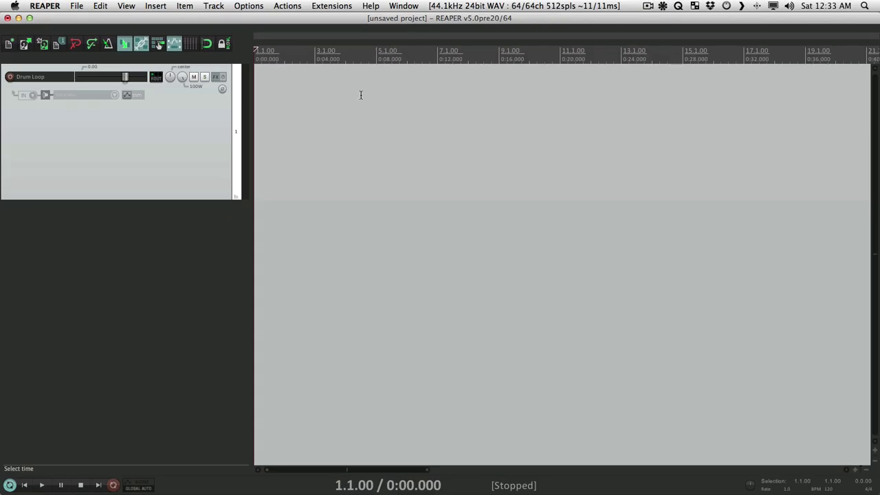
Step: Draw a MIDI item starting at about 0:06.9 and extend its right edge to about 0:43
{"action": "mouse_move", "coordinate": [359, 90]}
{"action": "left_mouse_down"}
{"action": "mouse_move", "coordinate": [411, 108]}
{"action": "mouse_move", "coordinate": [591, 135]}
{"action": "mouse_move", "coordinate": [758, 141]}
{"action": "left_mouse_up"}
{"action": "scroll", "coordinate": [495, 110], "scroll_direction": "down", "scroll_amount": 2}
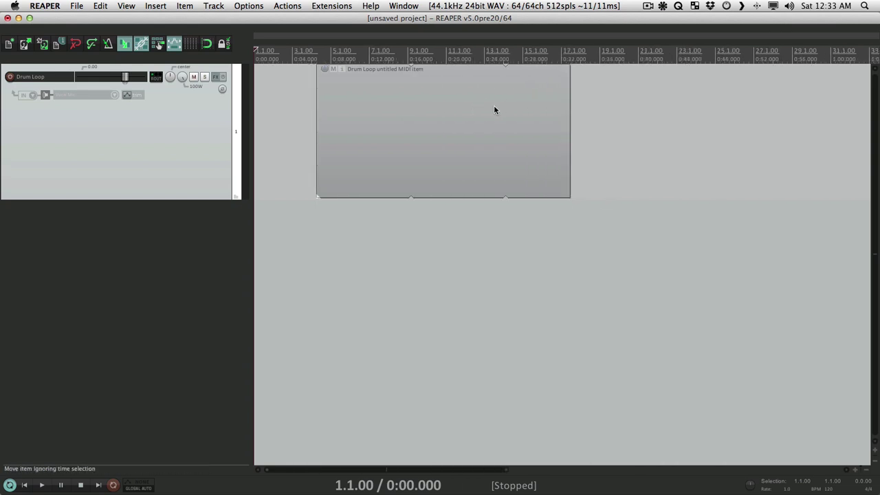
{"action": "left_click_drag", "start_coordinate": [364, 114], "coordinate": [308, 133]}
{"action": "left_click", "coordinate": [306, 135]}
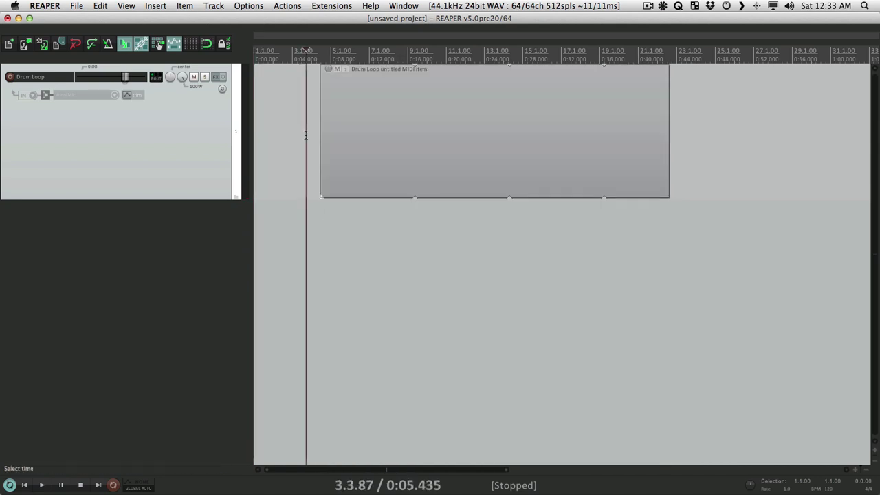
Step: Delete the MIDI item and turn off source looping for new MIDI items in the media item default preferences
{"action": "left_click", "coordinate": [432, 129]}
{"action": "key", "text": "super+comma"}
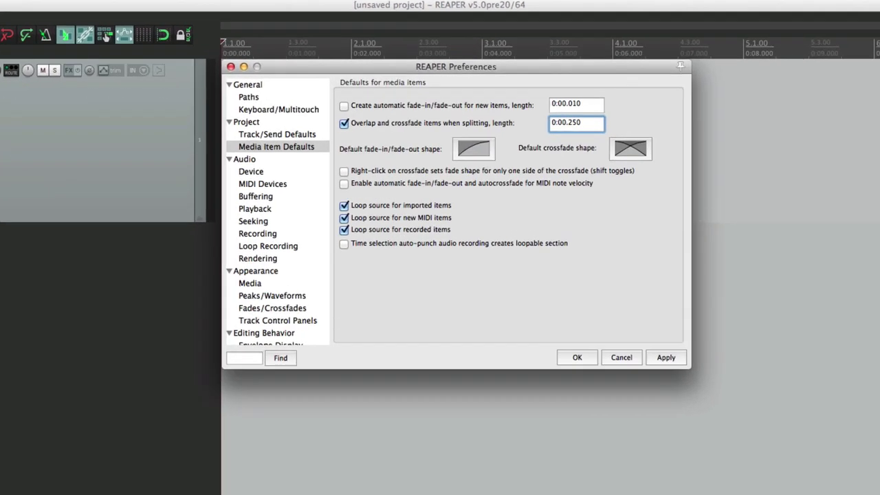
{"action": "left_click", "coordinate": [320, 251]}
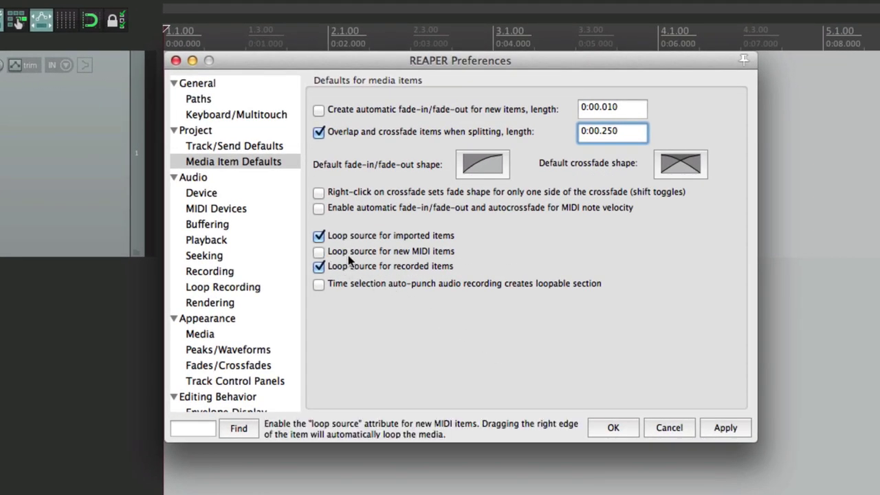
{"action": "key", "text": "Return"}
Step: Draw a test MIDI item from about 0:10.9 to about 0:49.7, and delete it
{"action": "left_click_drag", "start_coordinate": [358, 99], "coordinate": [731, 128]}
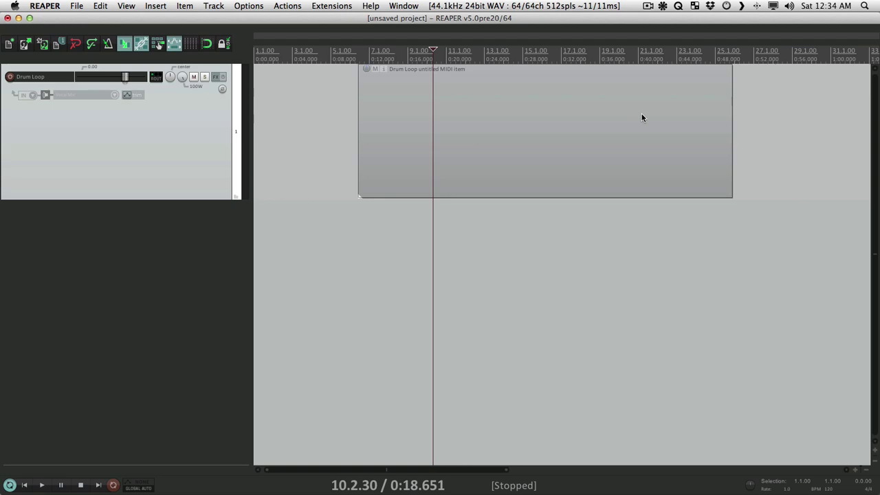
{"action": "left_click", "coordinate": [596, 92]}
{"action": "key", "text": "Delete"}
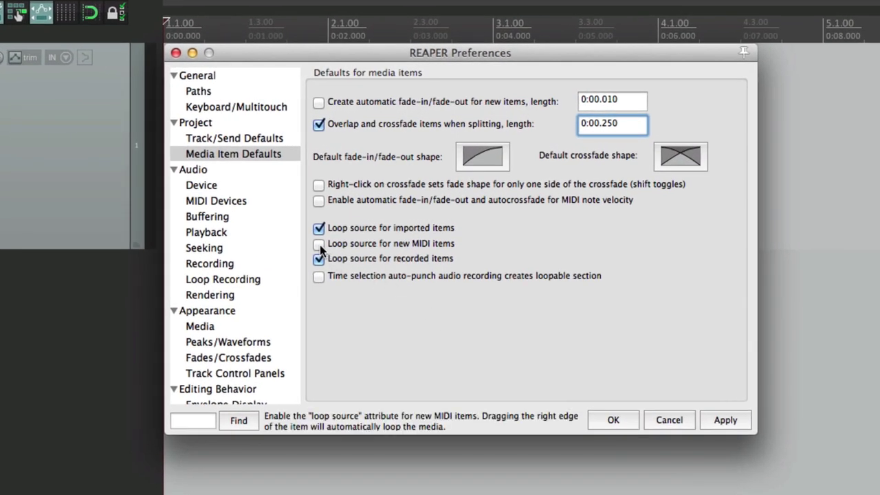
Step: Turn source looping back on for new MIDI items and turn it off for recorded items
{"action": "left_click", "coordinate": [319, 244]}
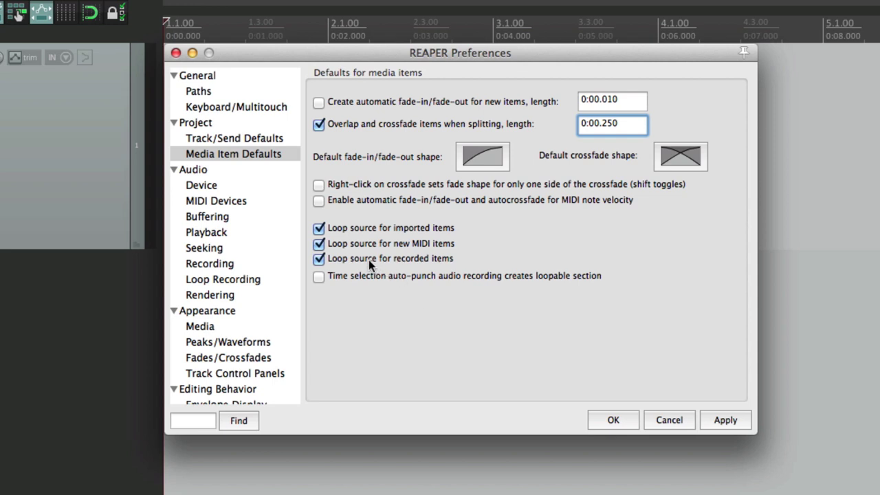
{"action": "left_click", "coordinate": [319, 260]}
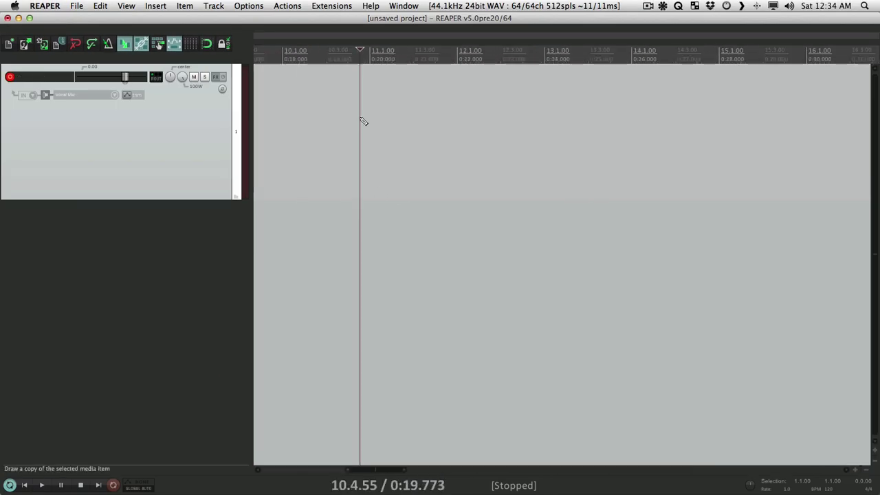
Step: Record a short audio item from about 0:19.8 to 0:21.9 and extend its right edge to about 0:27.5
{"action": "key", "text": "super+r"}
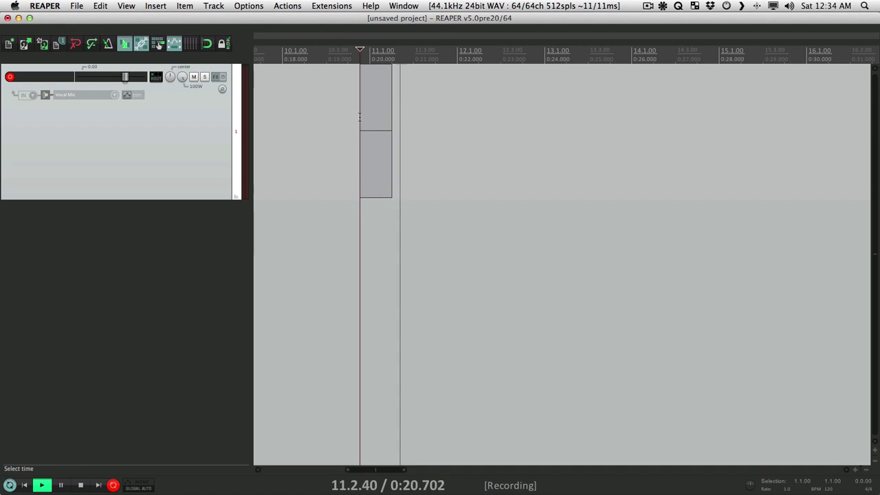
{"action": "key", "text": "space"}
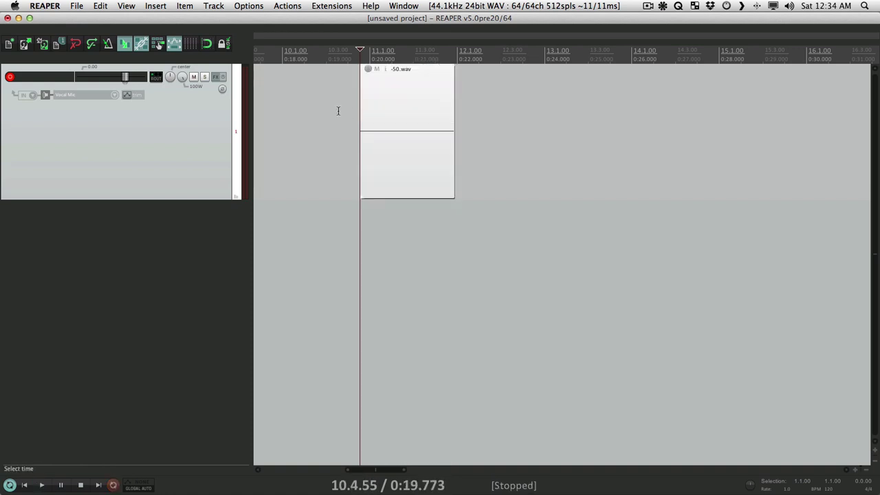
{"action": "left_click", "coordinate": [337, 110]}
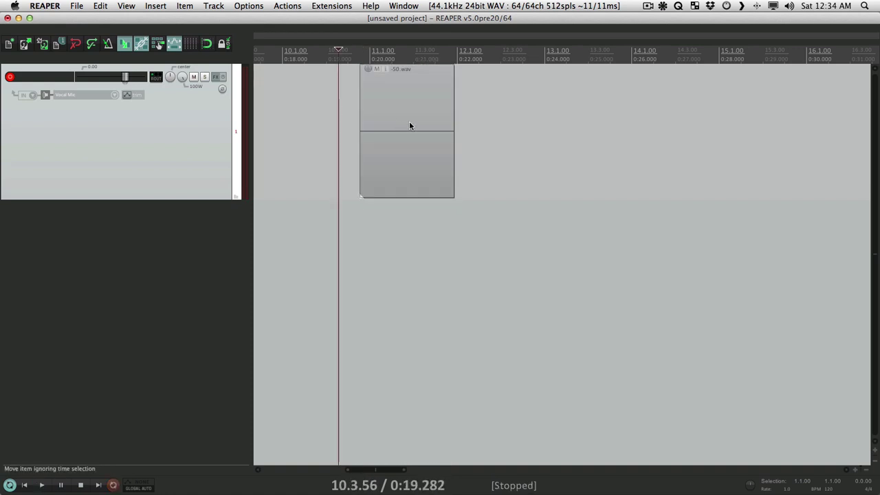
{"action": "left_click_drag", "start_coordinate": [453, 121], "coordinate": [698, 138]}
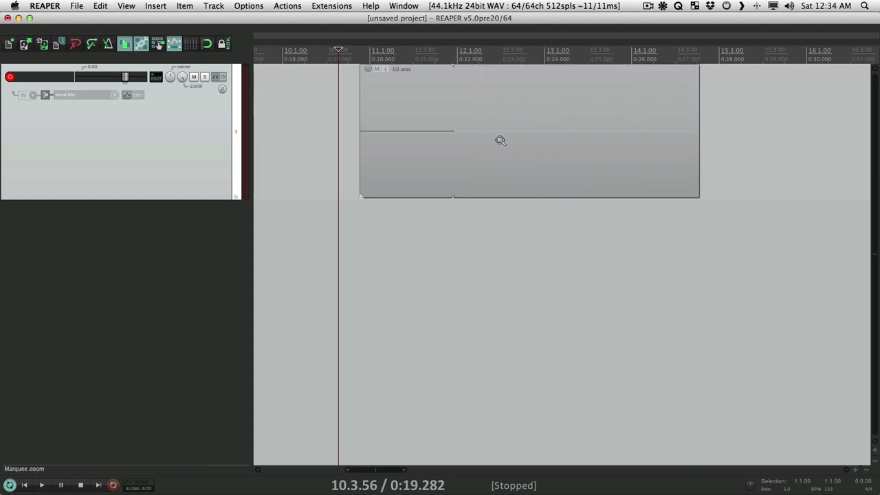
Step: Delete the recorded item and turn source looping for recorded items back on in the media item defaults
{"action": "left_click", "coordinate": [444, 98]}
{"action": "key", "text": "Delete"}
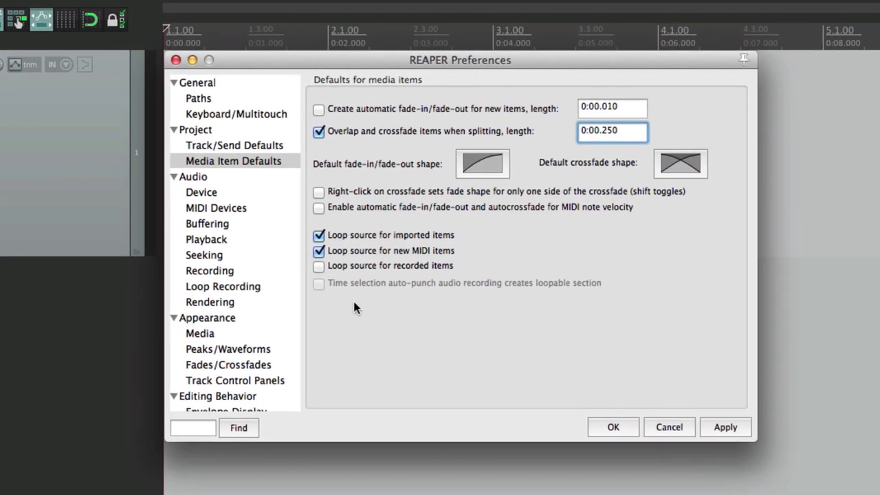
{"action": "left_click", "coordinate": [319, 267]}
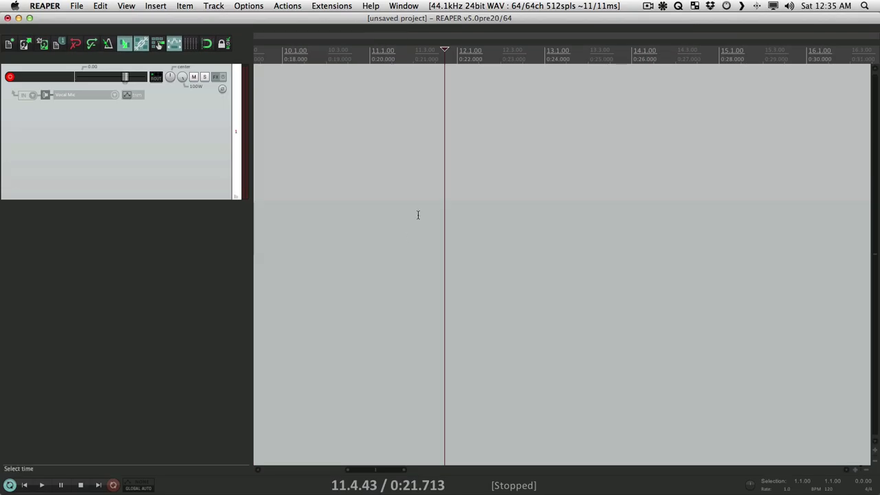
Step: Record a new audio item from about 0:20.0 and extend its right edge to about 0:29.1
{"action": "left_click", "coordinate": [370, 113]}
{"action": "key", "text": "super+r"}
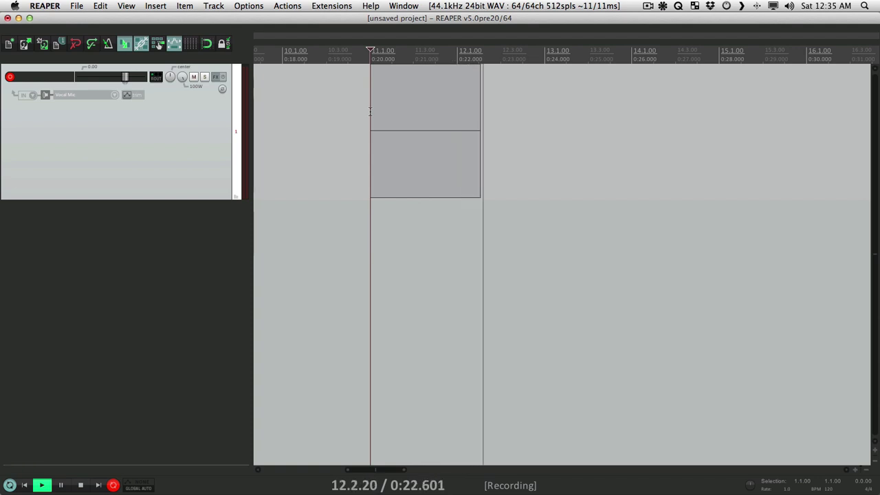
{"action": "key", "text": "space"}
{"action": "left_click_drag", "start_coordinate": [486, 130], "coordinate": [769, 130]}
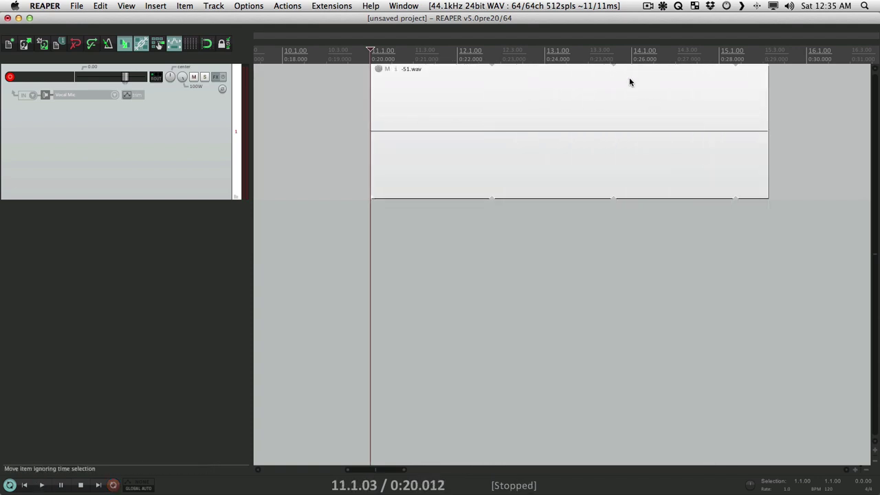
{"action": "left_click", "coordinate": [340, 116]}
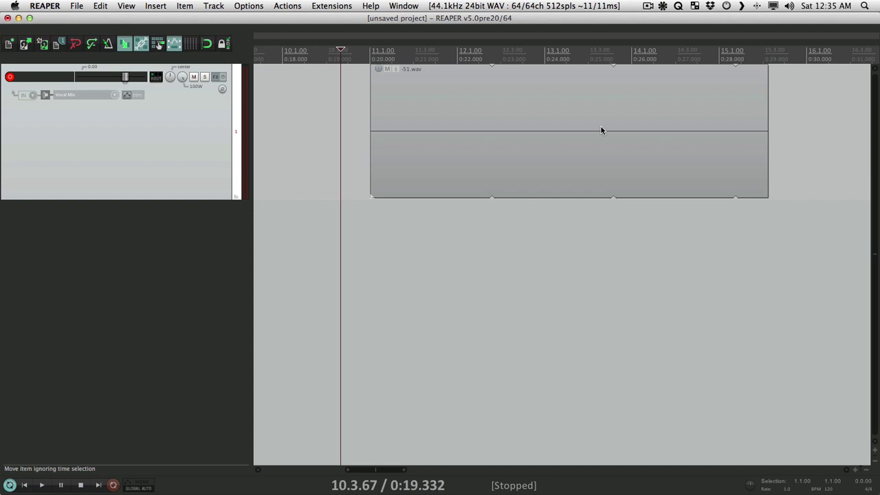
Step: Turn off Loop item source in the recorded item's own settings
{"action": "scroll", "coordinate": [605, 127], "scroll_direction": "down", "scroll_amount": 2}
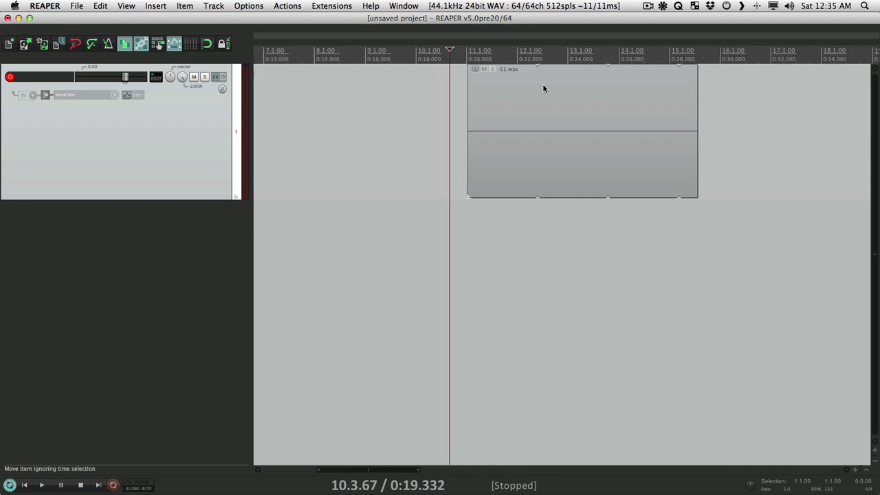
{"action": "right_click", "coordinate": [491, 81]}
{"action": "mouse_move", "coordinate": [505, 90]}
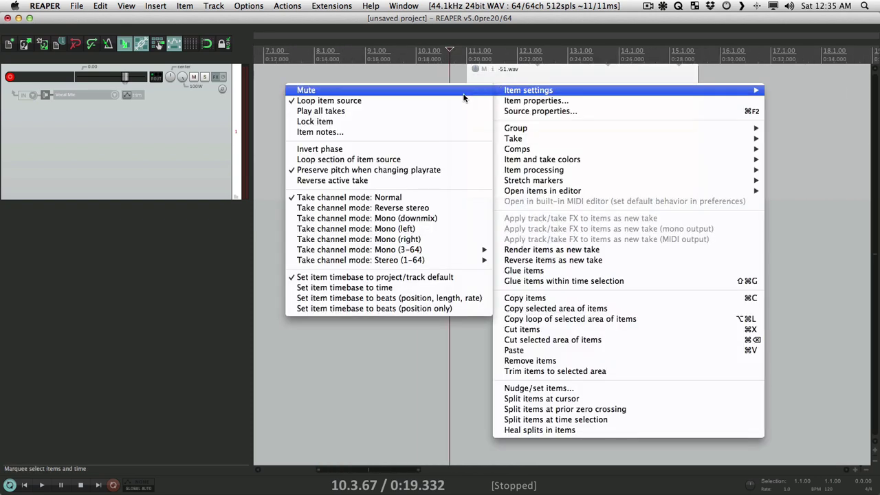
{"action": "left_click", "coordinate": [451, 97]}
{"action": "left_click", "coordinate": [432, 101]}
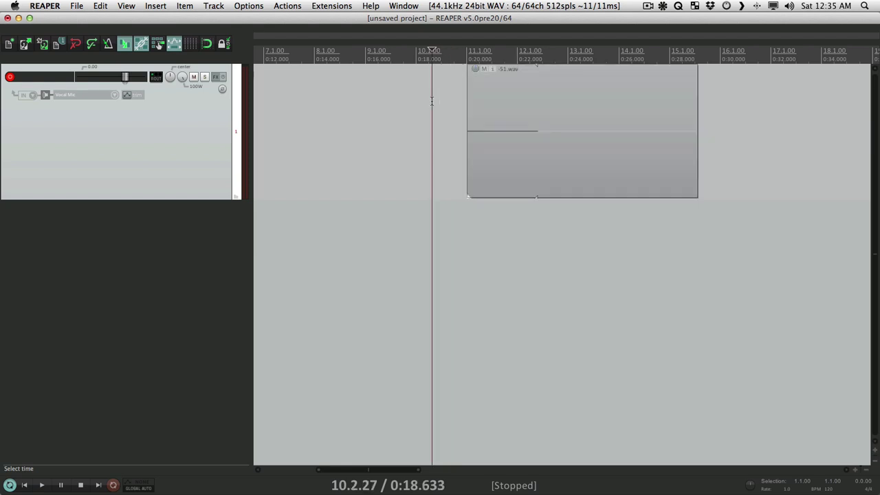
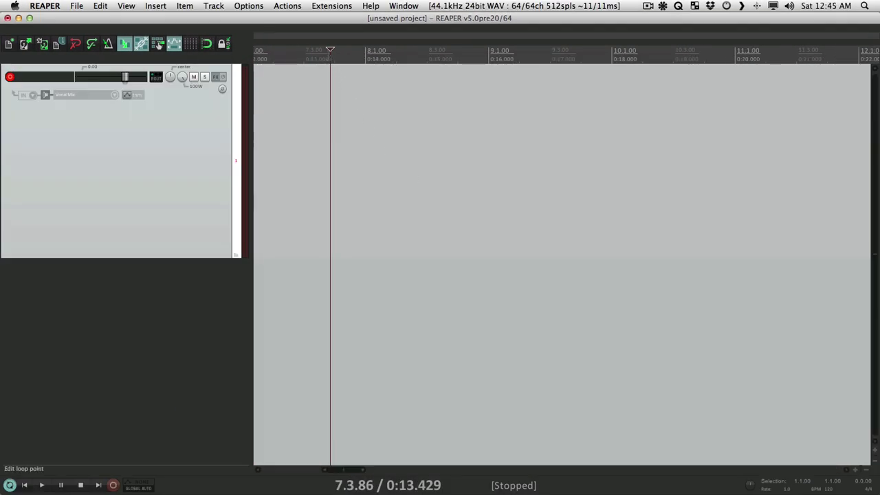
Step: Set the record mode to time selection auto punch and make overlapping recordings create new media items in separate lanes (layers)
{"action": "left_click", "coordinate": [246, 6]}
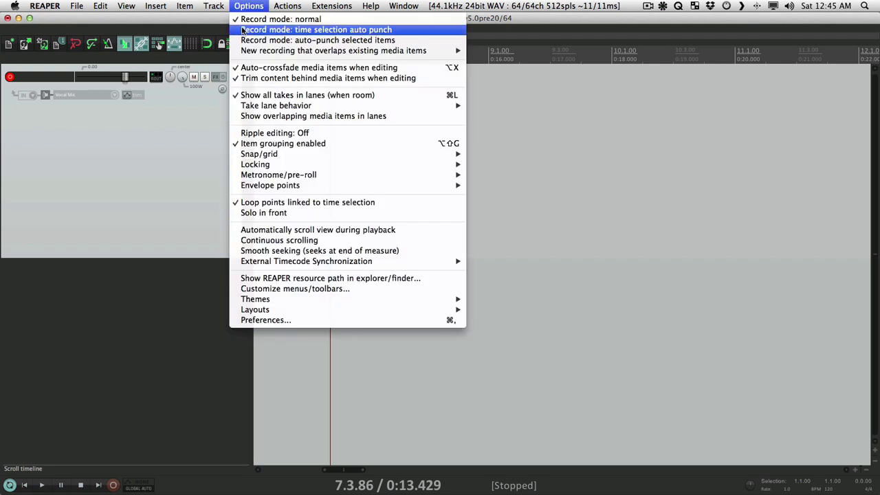
{"action": "left_click", "coordinate": [242, 31]}
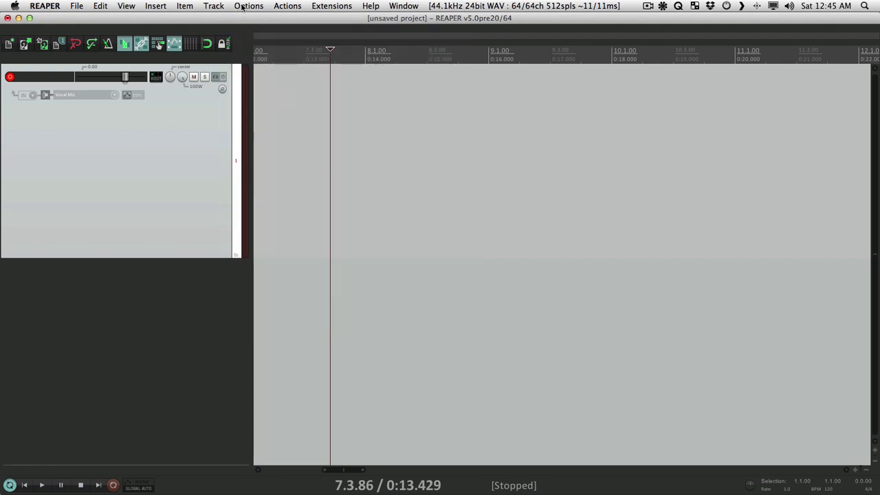
{"action": "left_click", "coordinate": [248, 6]}
{"action": "mouse_move", "coordinate": [242, 52]}
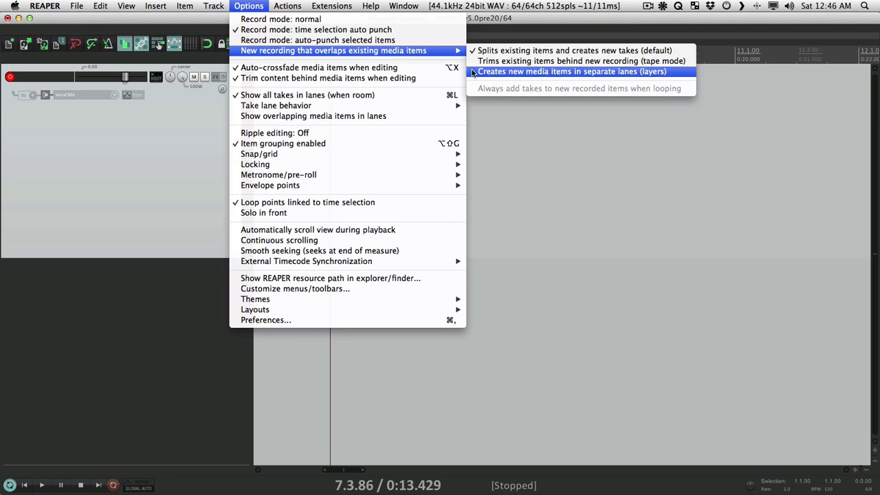
{"action": "left_click", "coordinate": [473, 71]}
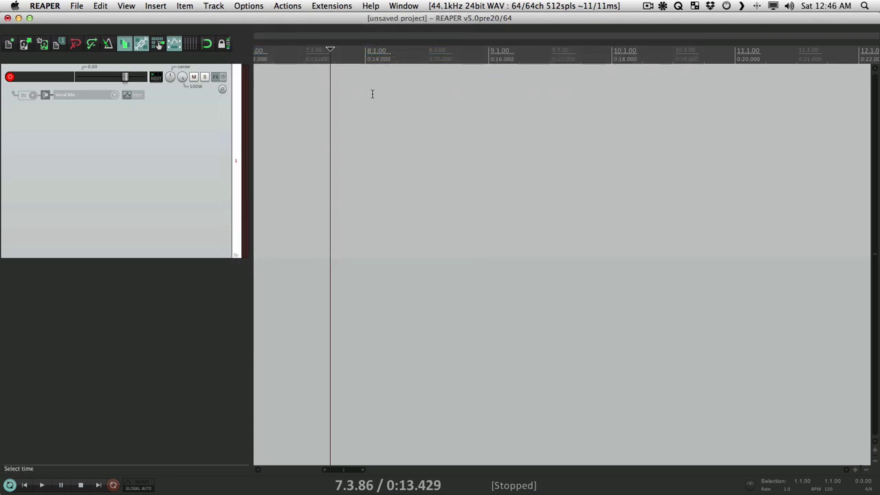
Step: Select the time from 8.1.21 to 8.3.80 and record several looped passes over it, starting at about 0:13.6
{"action": "left_click_drag", "start_coordinate": [371, 93], "coordinate": [452, 89]}
{"action": "left_click", "coordinate": [341, 105]}
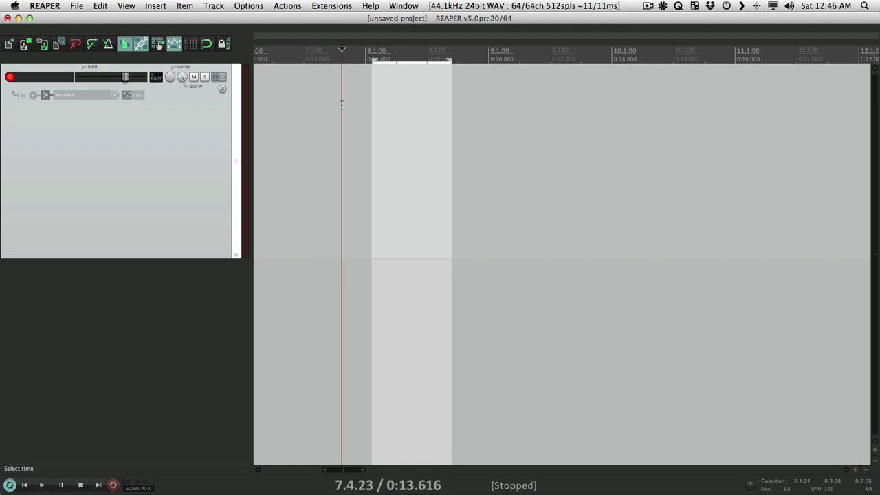
{"action": "key", "text": "ctrl+r"}
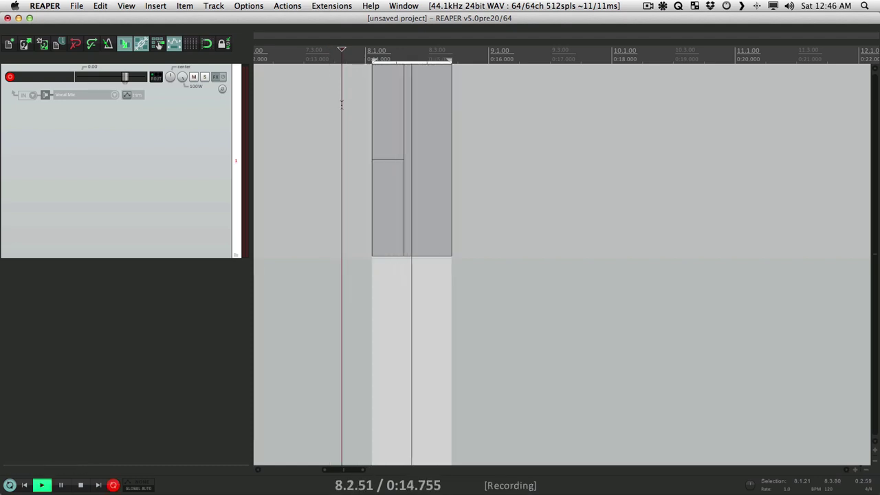
{"action": "key", "text": "space"}
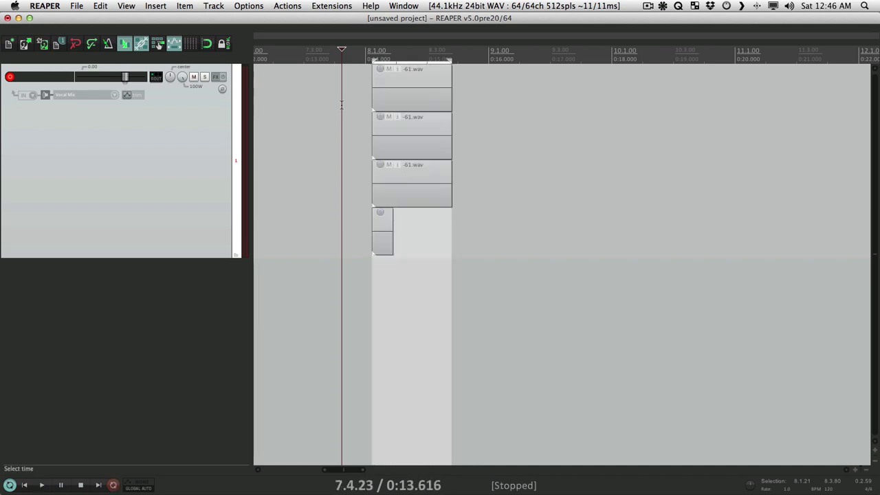
Step: Move the uppermost recorded item to about 0:16.2 and extend its right edge to about 0:20.4
{"action": "left_click_drag", "start_coordinate": [397, 84], "coordinate": [531, 81]}
{"action": "left_click_drag", "start_coordinate": [580, 131], "coordinate": [770, 128]}
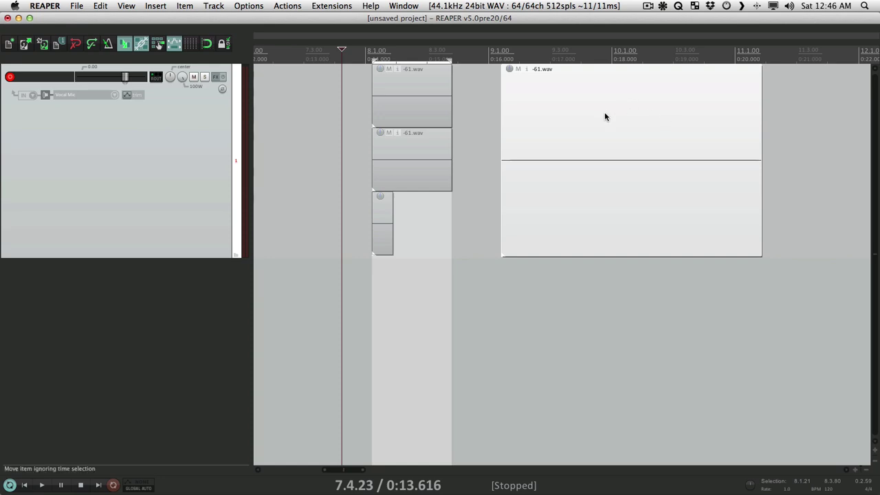
Step: Delete all the recorded items, keeping the time selection, and place the edit cursor just before it
{"action": "key", "text": "Delete"}
{"action": "key", "text": "Delete"}
{"action": "left_click", "coordinate": [358, 88]}
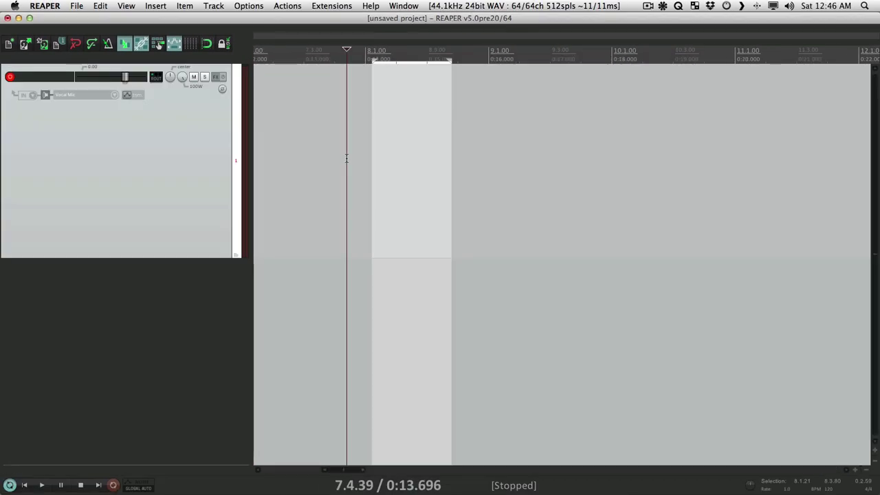
Step: Record several looped auto-punch passes over the time selection from 8.1.21 to 8.3.80, starting at 0:13.696
{"action": "key", "text": "super+r"}
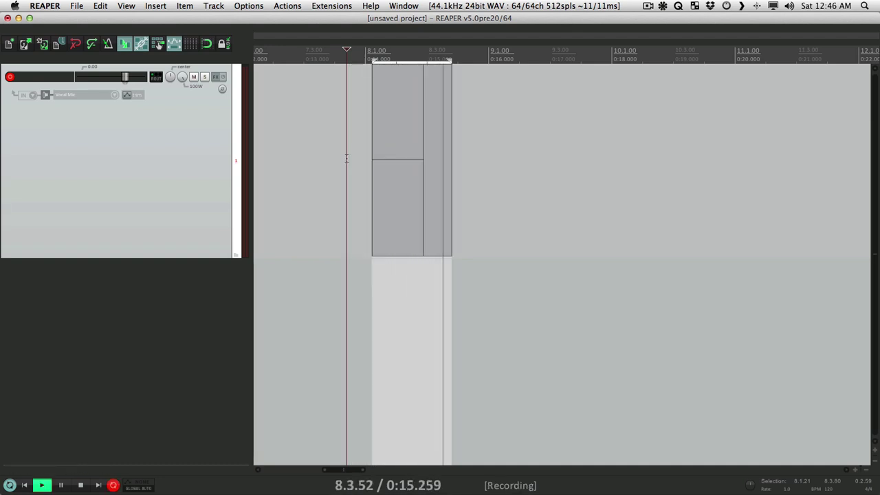
{"action": "key", "text": "space"}
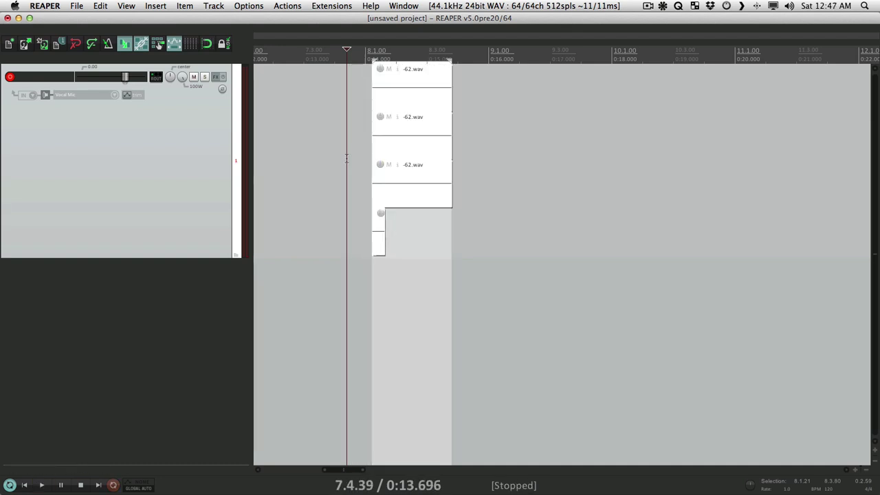
Step: Loop out the two uppermost recorded items in turn past the time selection, the first spanning about 0:15.7 to 0:20.9, deleting each
{"action": "left_click_drag", "start_coordinate": [399, 86], "coordinate": [786, 158]}
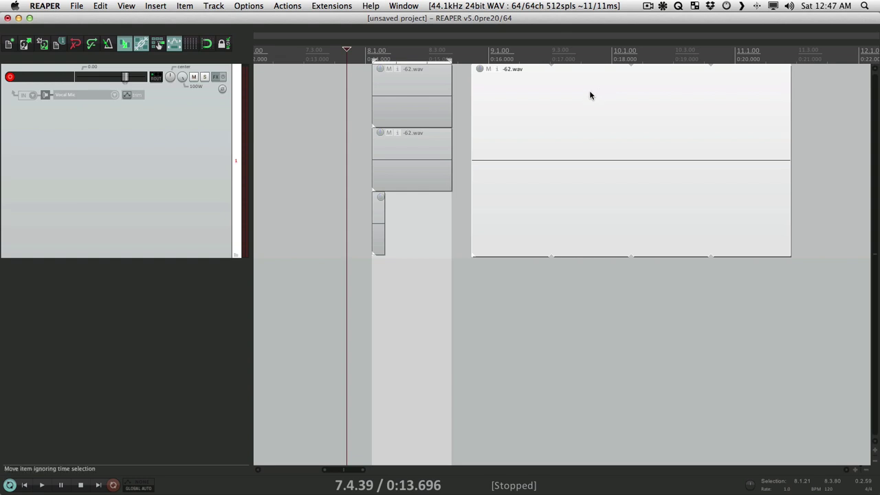
{"action": "key", "text": "Delete"}
{"action": "left_click_drag", "start_coordinate": [422, 92], "coordinate": [773, 114]}
{"action": "key", "text": "Delete"}
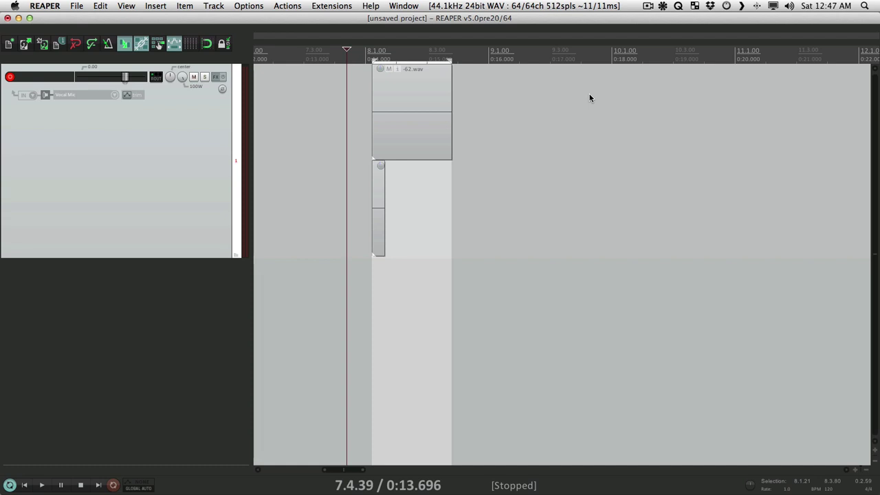
Step: Move the remaining full-length recorded item to about 0:15.7, extend its right edge to about 0:20.2, and delete it
{"action": "left_click", "coordinate": [434, 87]}
{"action": "left_click_drag", "start_coordinate": [434, 87], "coordinate": [744, 103]}
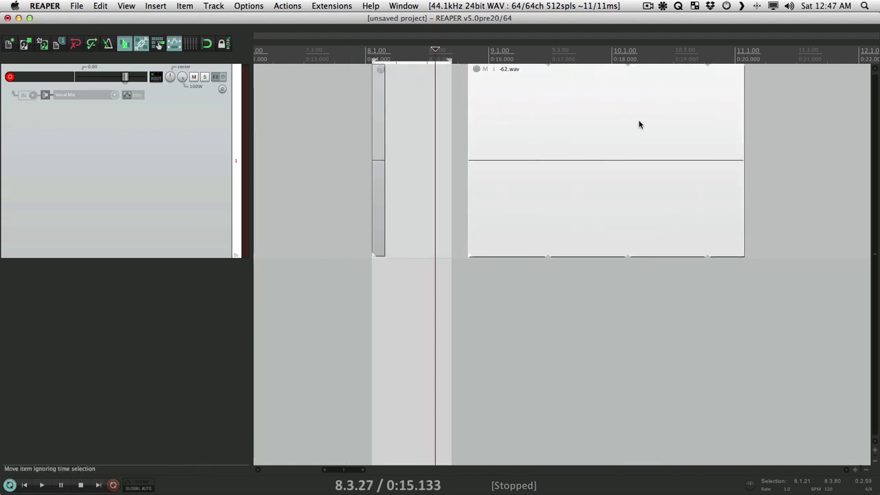
{"action": "key", "text": "Delete"}
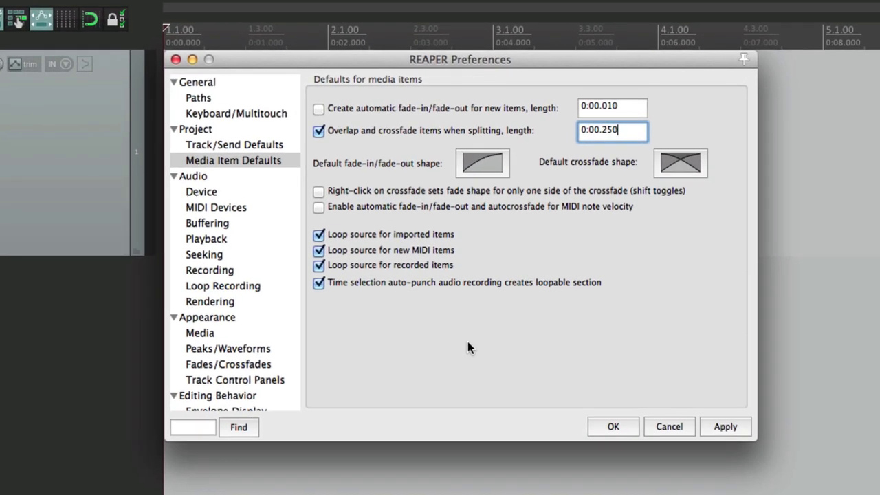
Step: Turn source looping for recorded items off and back on in the media item defaults
{"action": "left_click", "coordinate": [319, 266]}
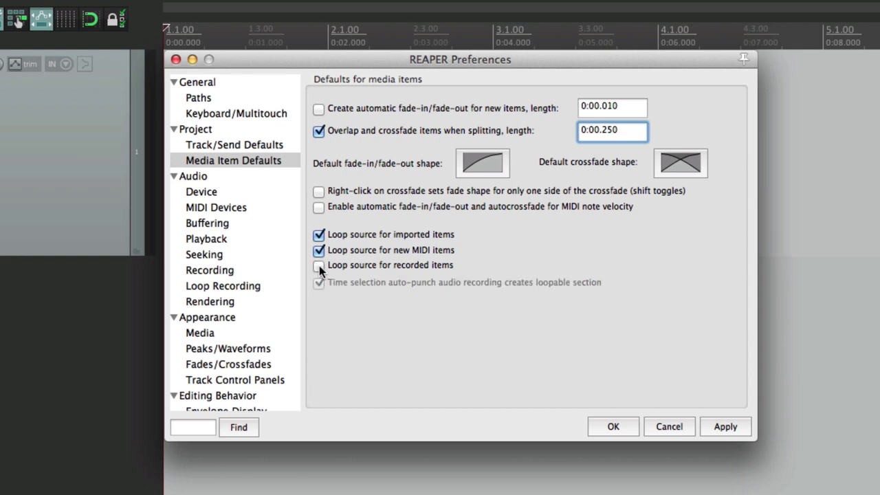
{"action": "left_click", "coordinate": [319, 266]}
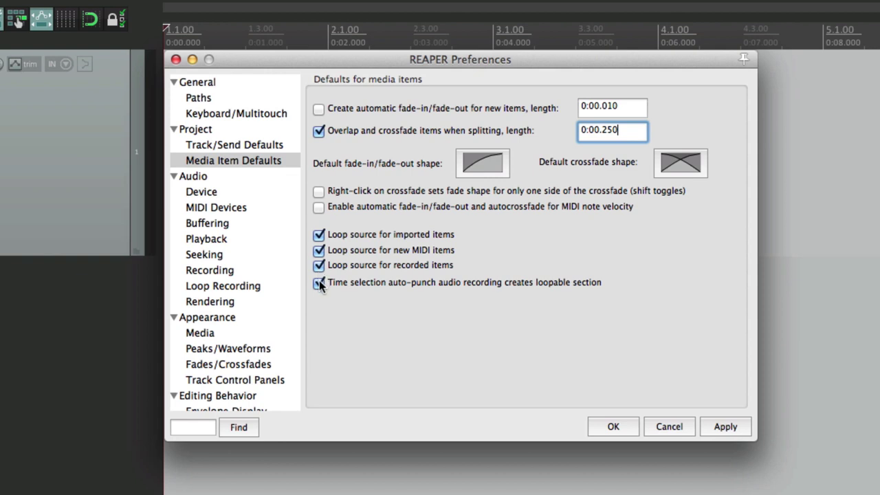